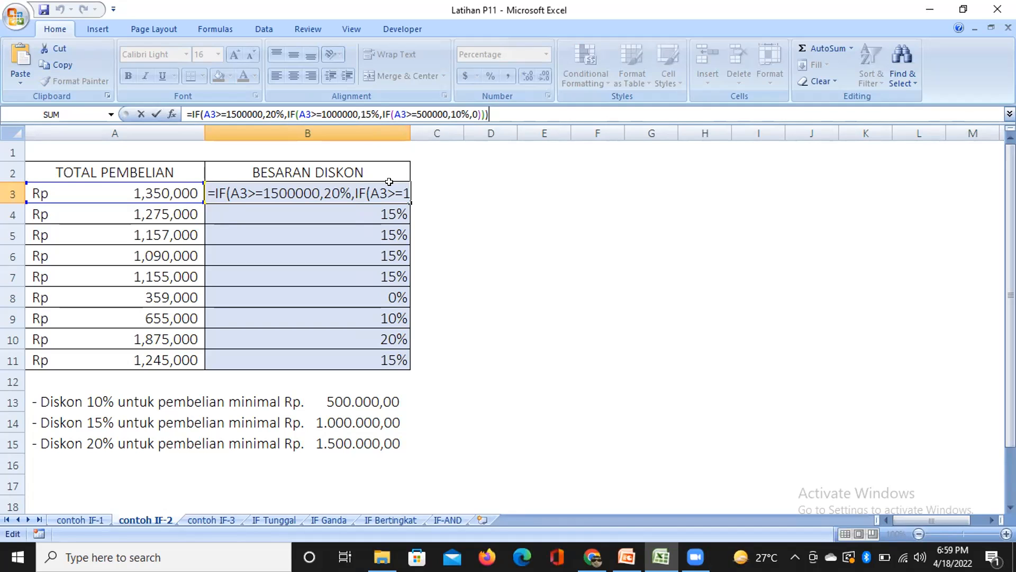
Step: Review the nested IF discount formula in B3 without changing it
key(Return)
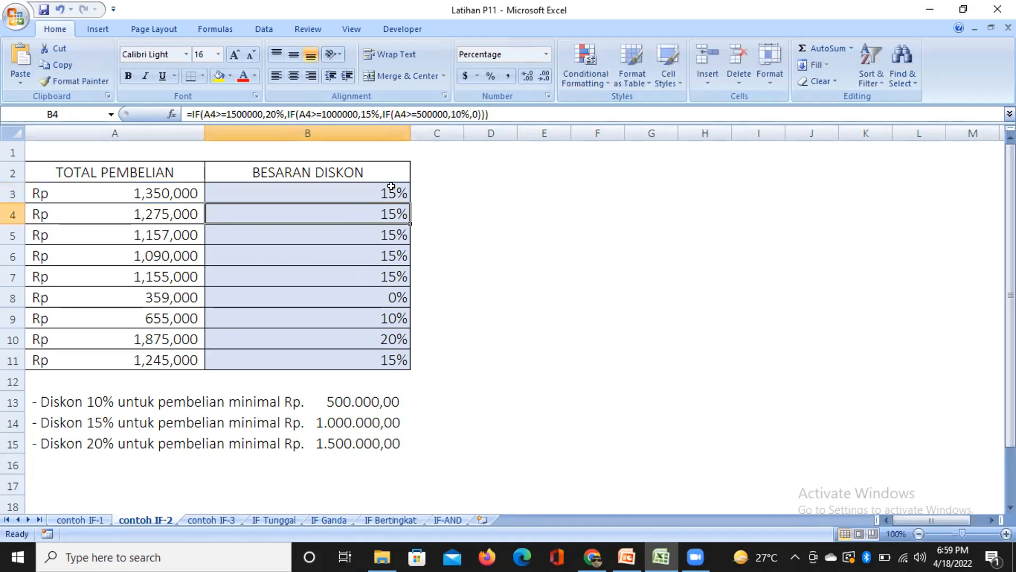
click(391, 184)
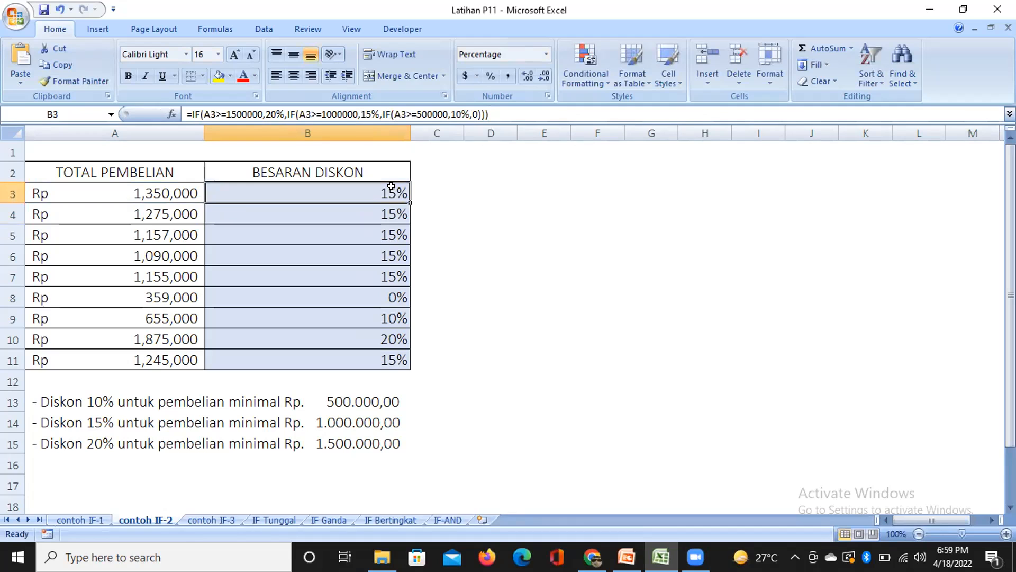
click(488, 113)
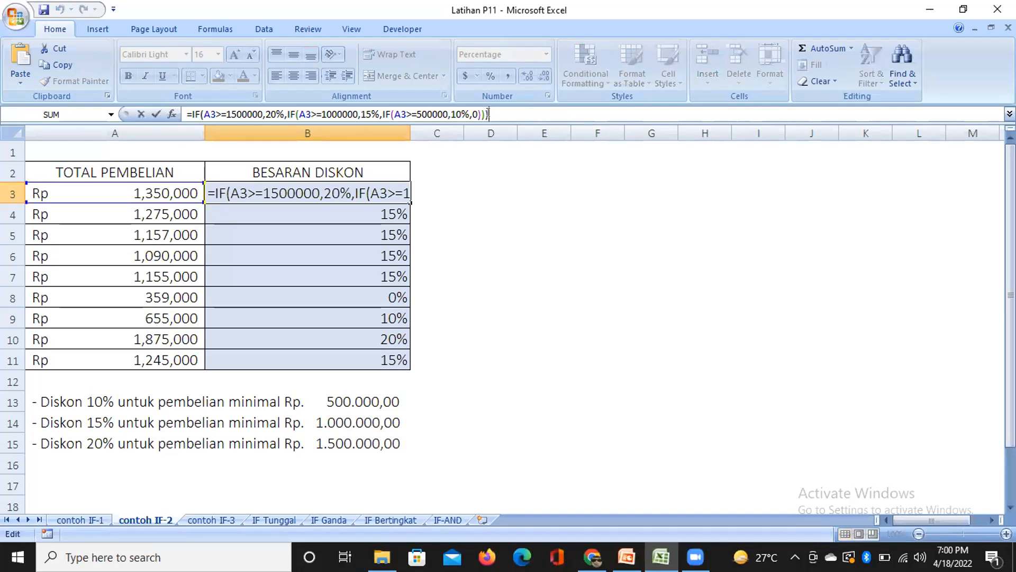
key(Return)
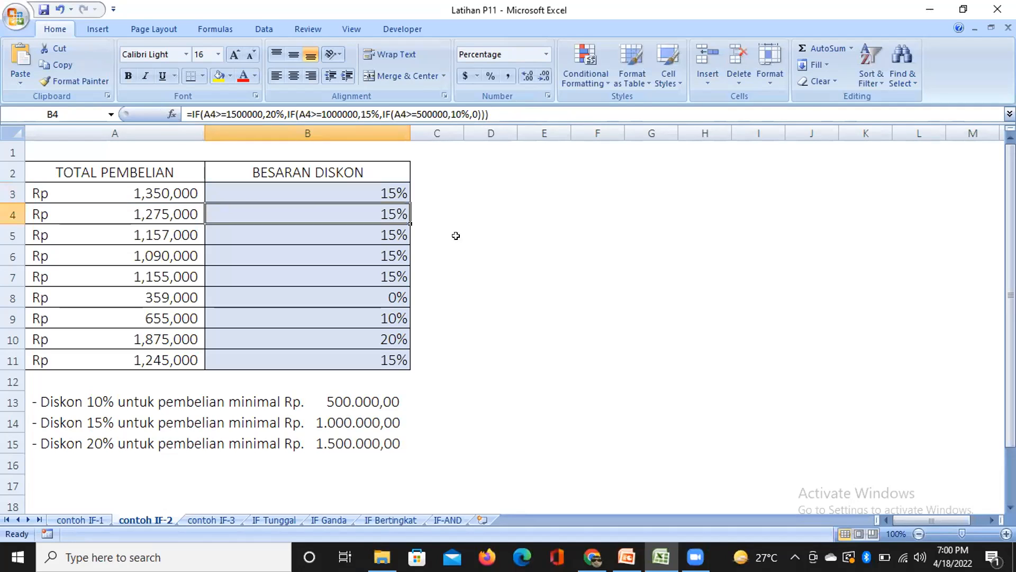
Step: Fill the discount formula from B3 down through B11
click(378, 191)
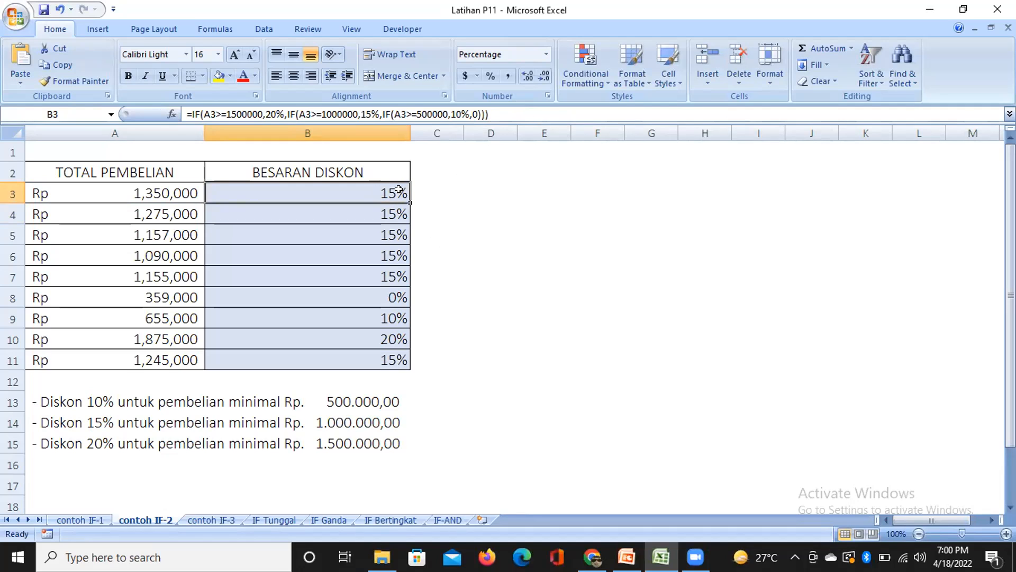
drag(404, 197, 404, 365)
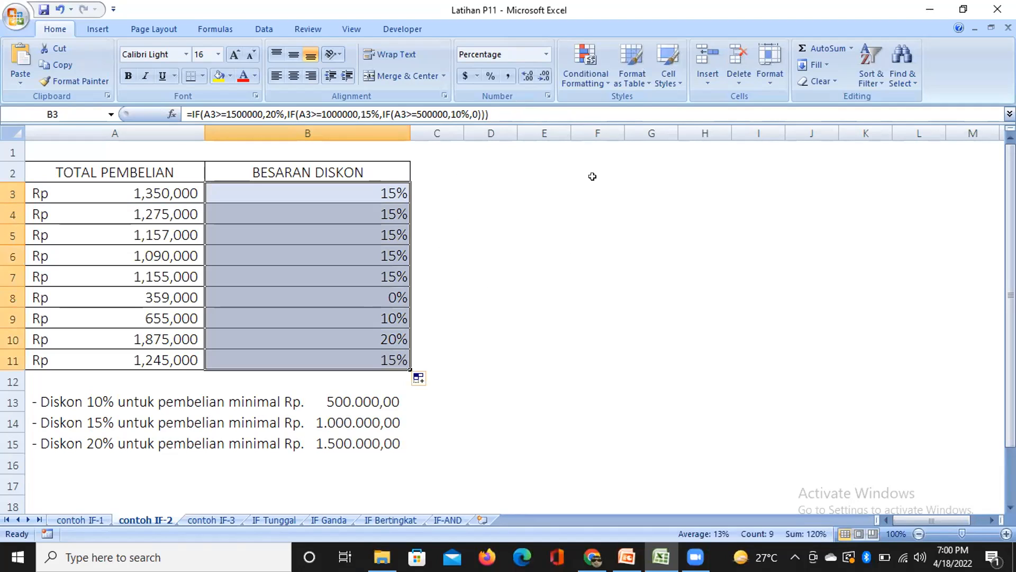
click(526, 302)
Step: Change the three purchase thresholds in B3's nested IF formula to 500000, 100000 and 1500000, in that order
click(380, 187)
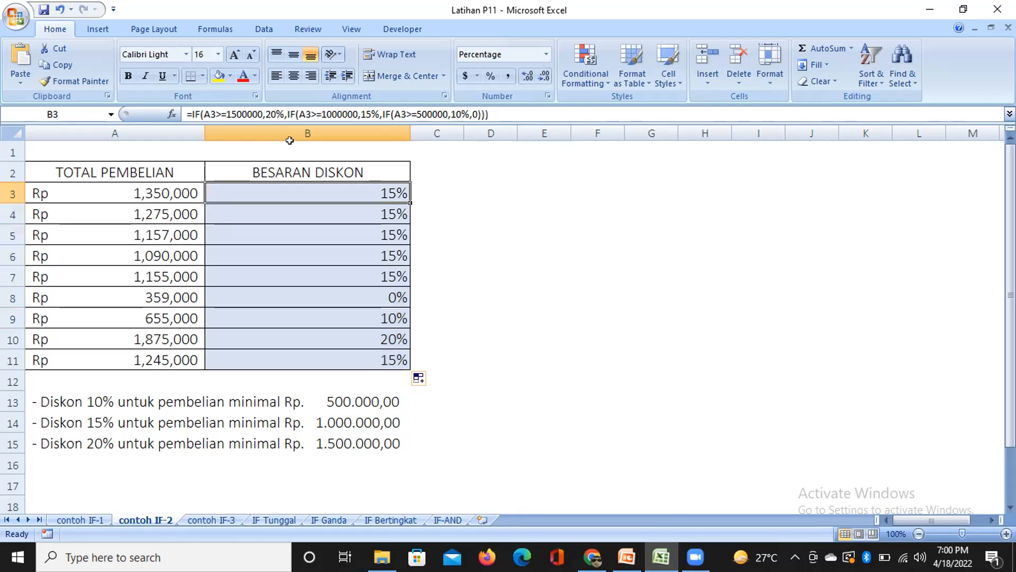
click(260, 114)
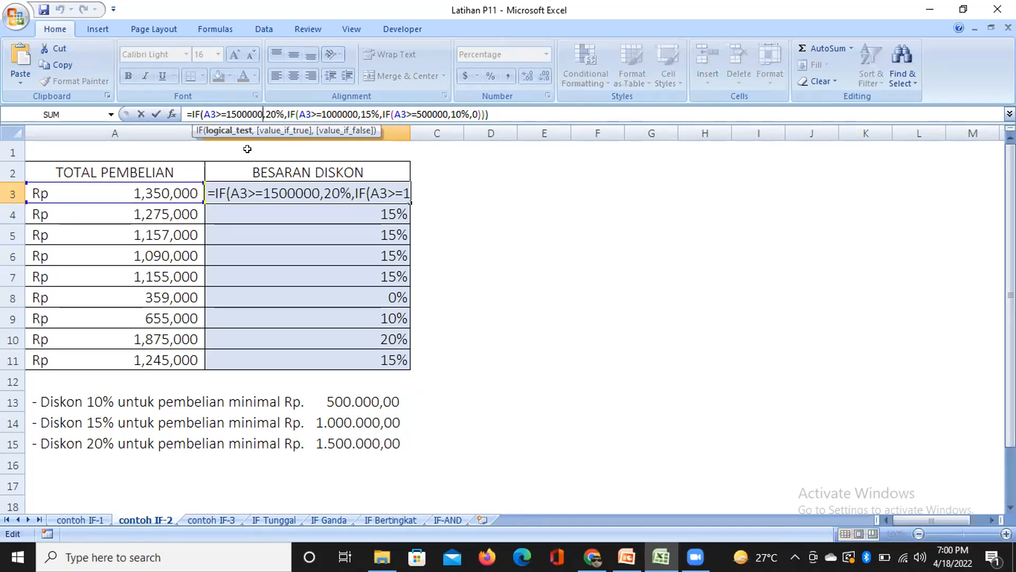
click(230, 109)
key(BackSpace)
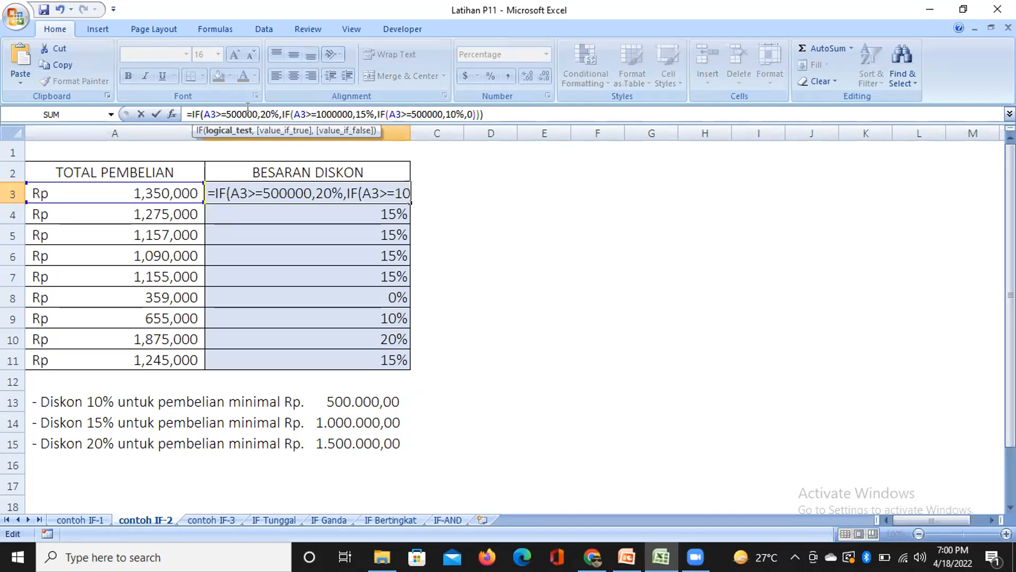
click(323, 114)
key(Delete)
text(5)
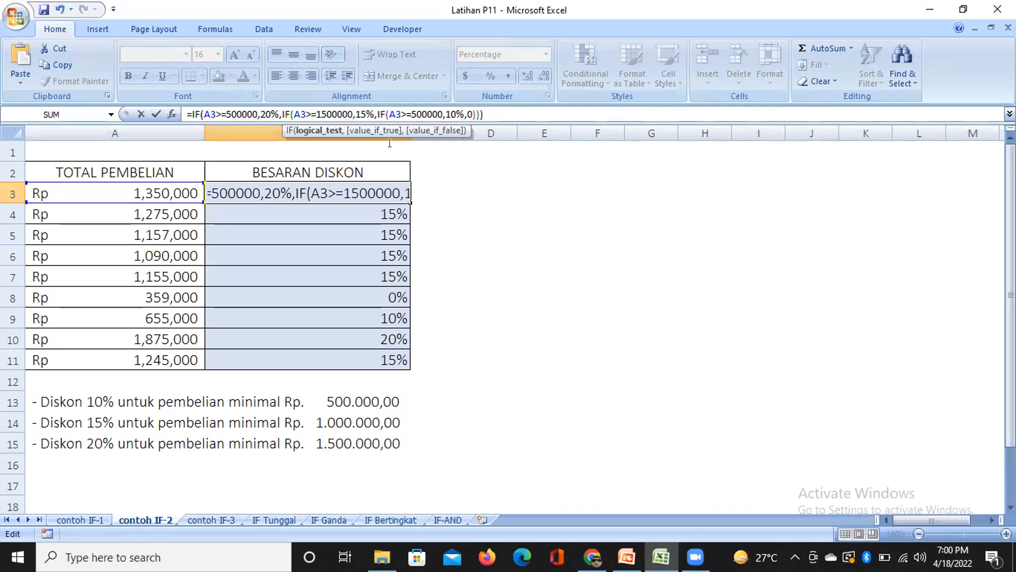
key(BackSpace)
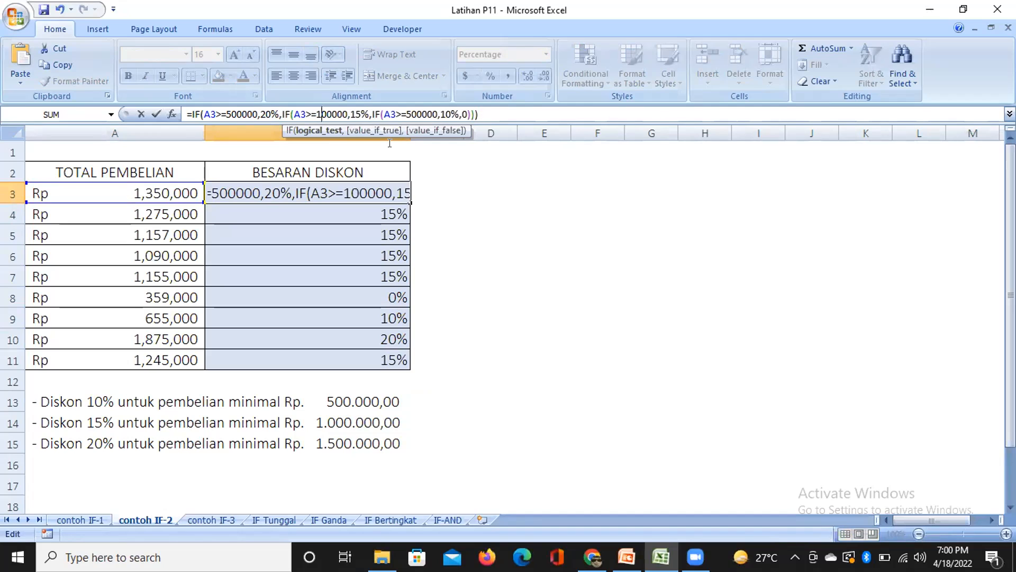
click(403, 114)
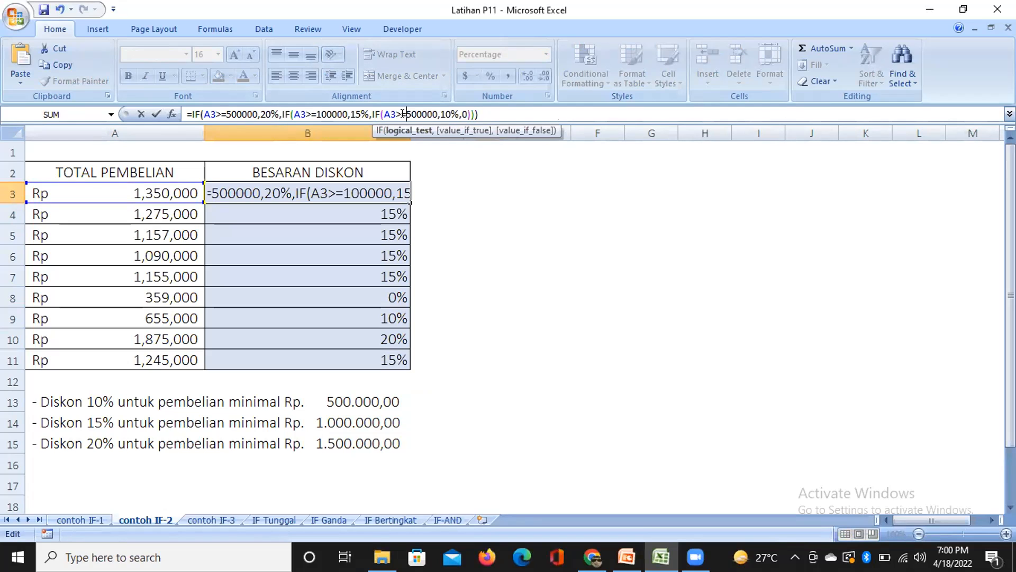
text(1)
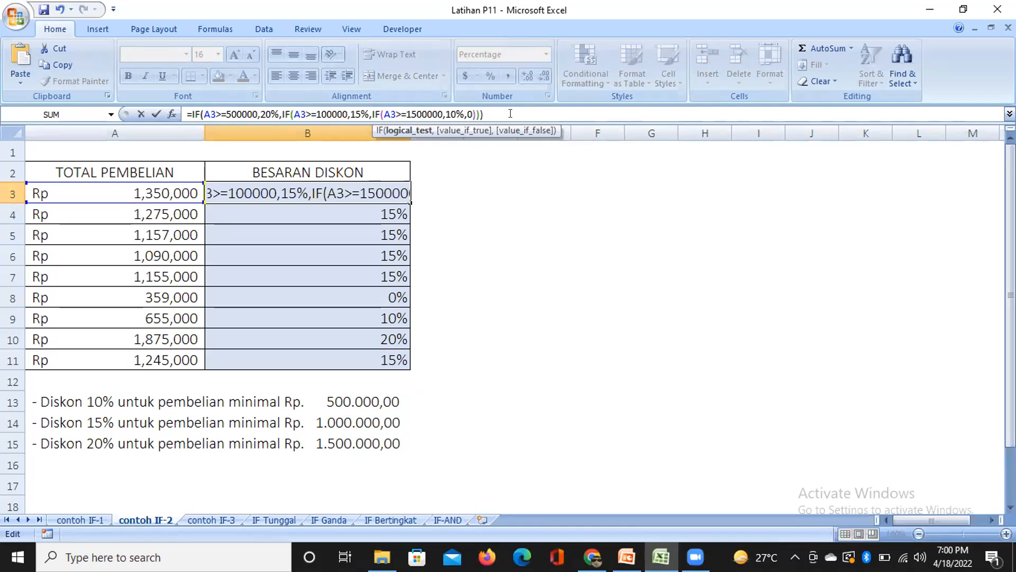
Step: Set the first discount in B3's formula to 10% and the last to 20%, and fill it down through B11
click(263, 113)
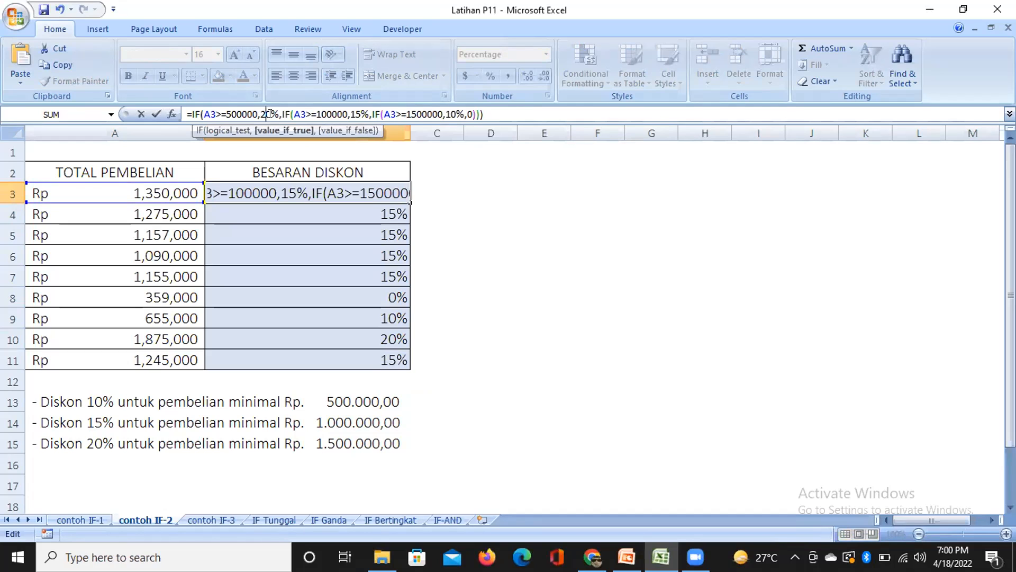
key(BackSpace)
text(1)
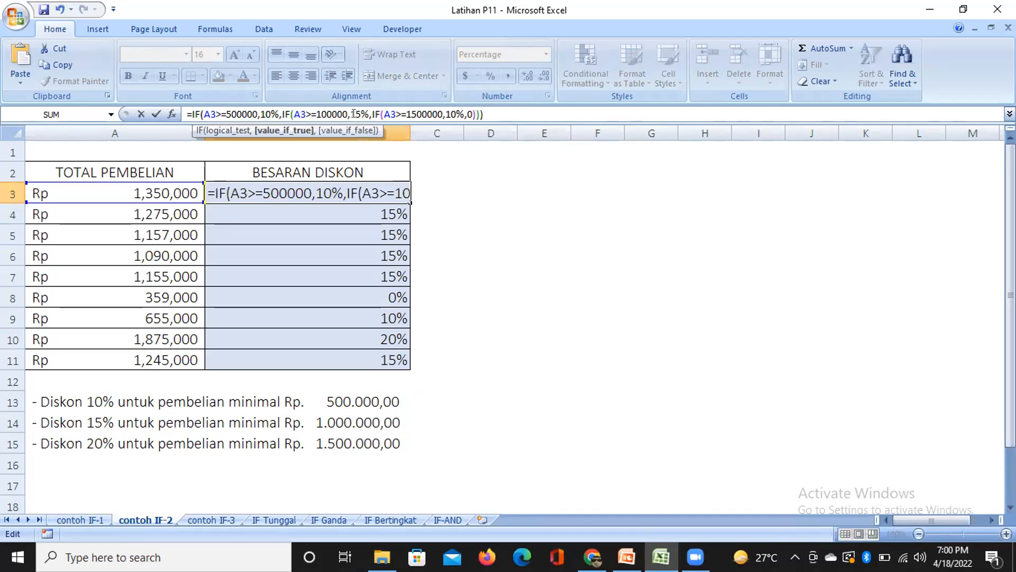
click(448, 113)
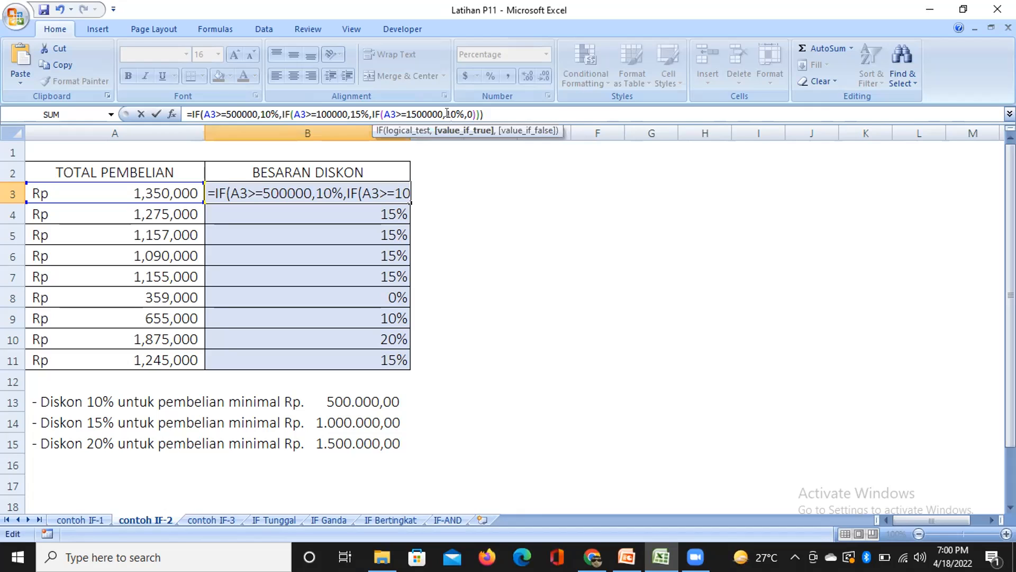
key(BackSpace)
text(2)
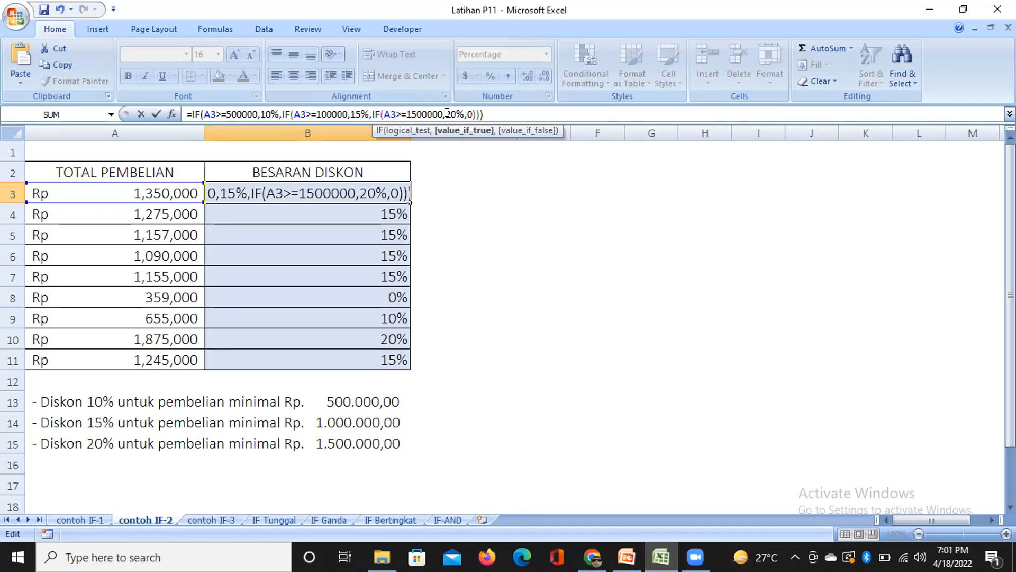
key(Return)
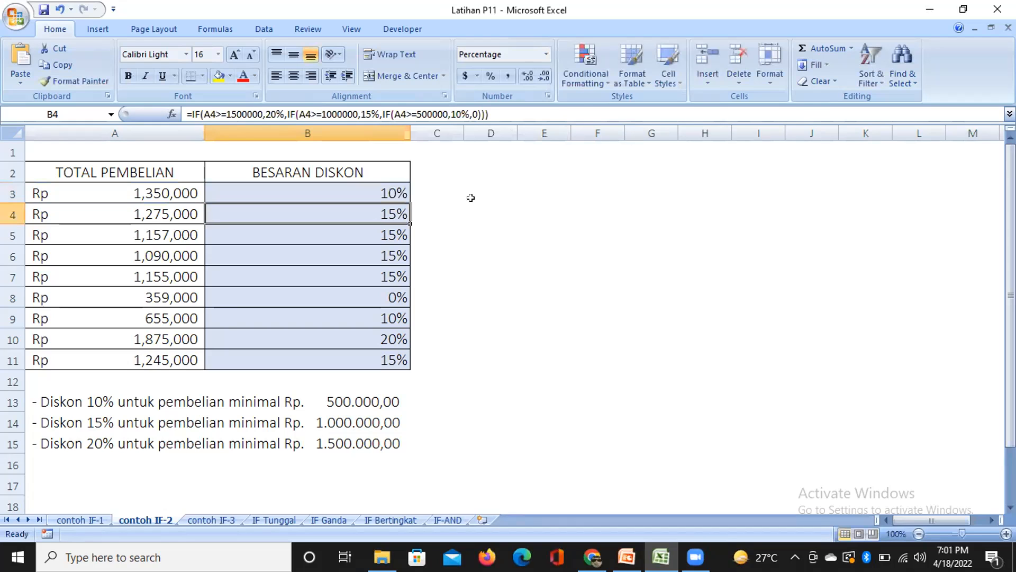
click(362, 189)
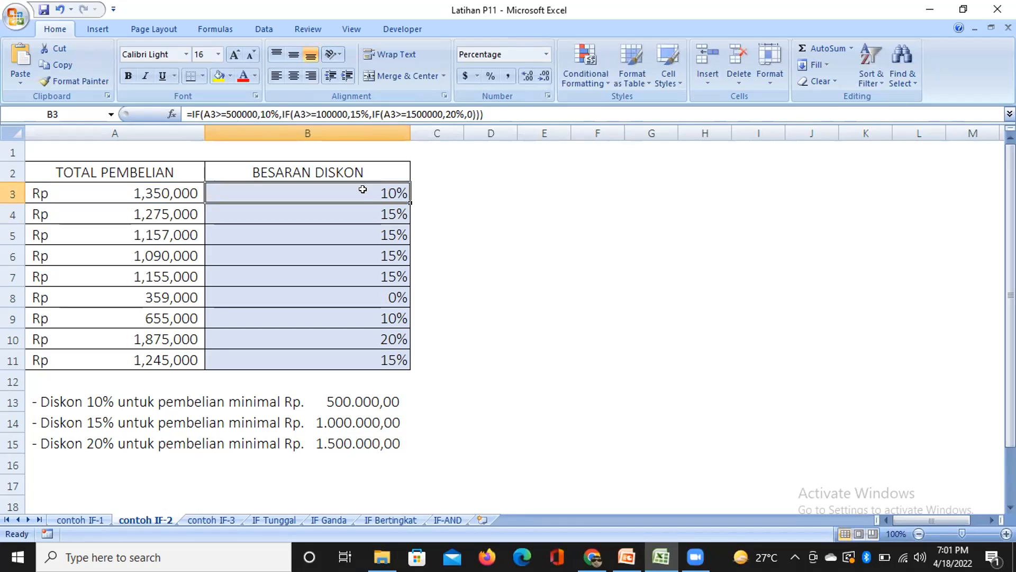
drag(409, 202, 404, 363)
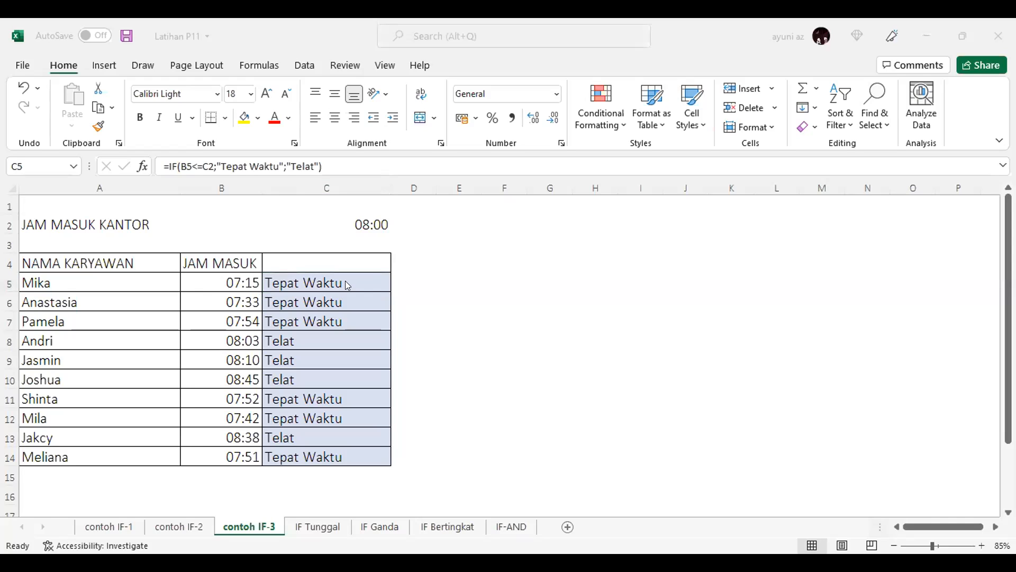
Step: Examine the office start time in C2, the first employee's arrival time in B5 and the IF formula in C5
click(336, 217)
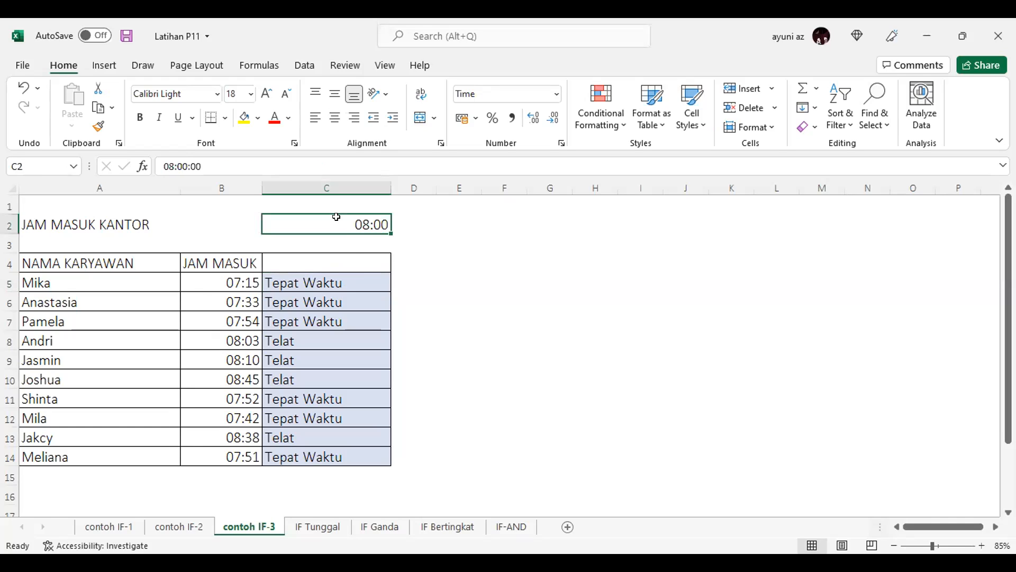
click(358, 276)
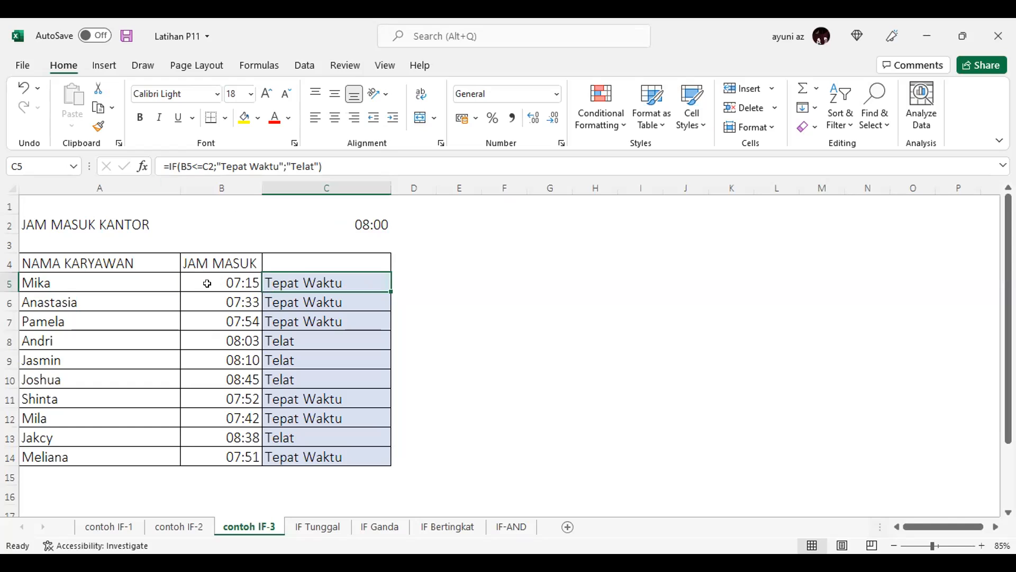
click(207, 283)
click(357, 224)
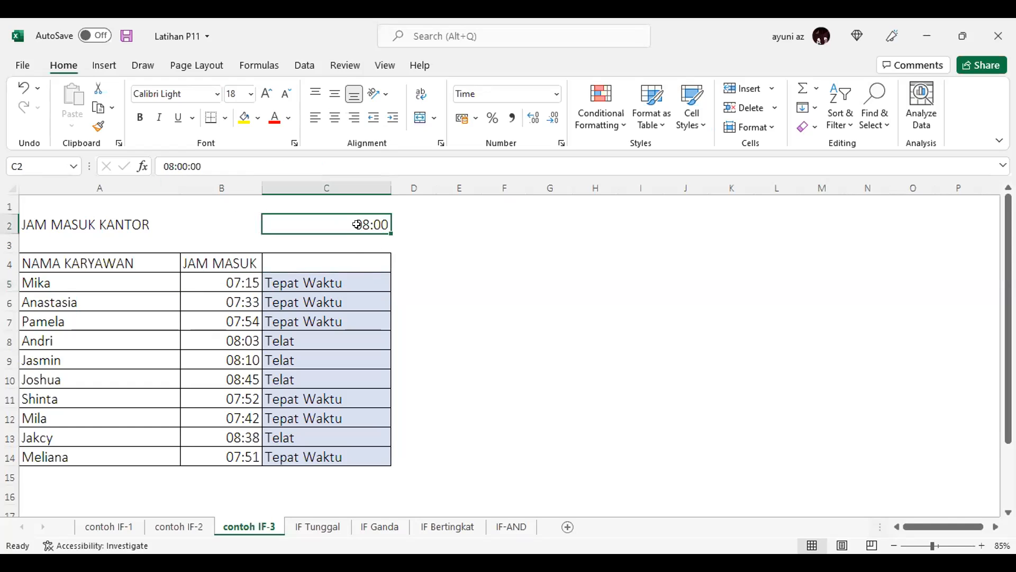
Step: Fill the punctuality formula from C5 down through C14 and check the cell references in C6 and C7
click(356, 283)
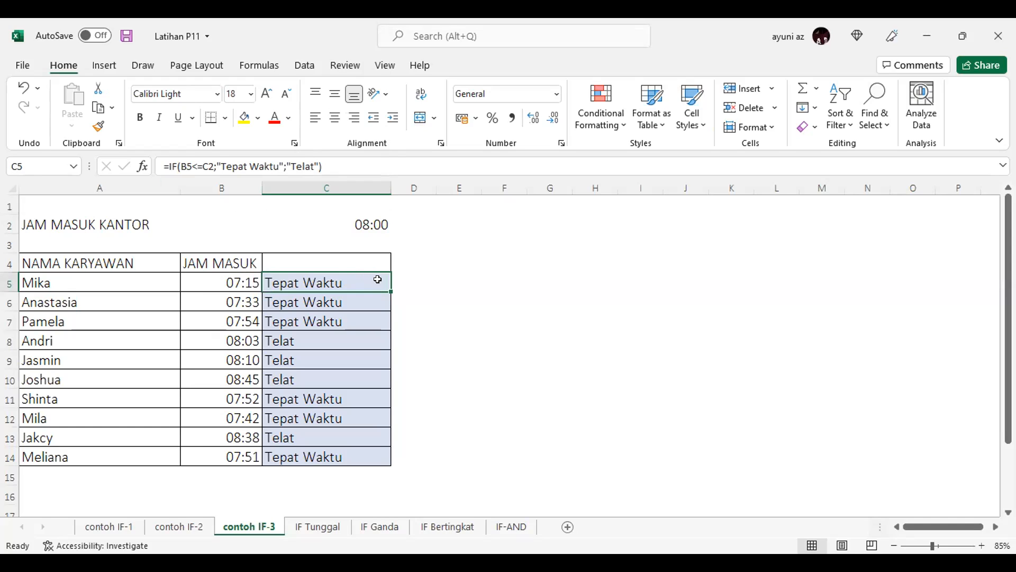
drag(388, 289, 382, 460)
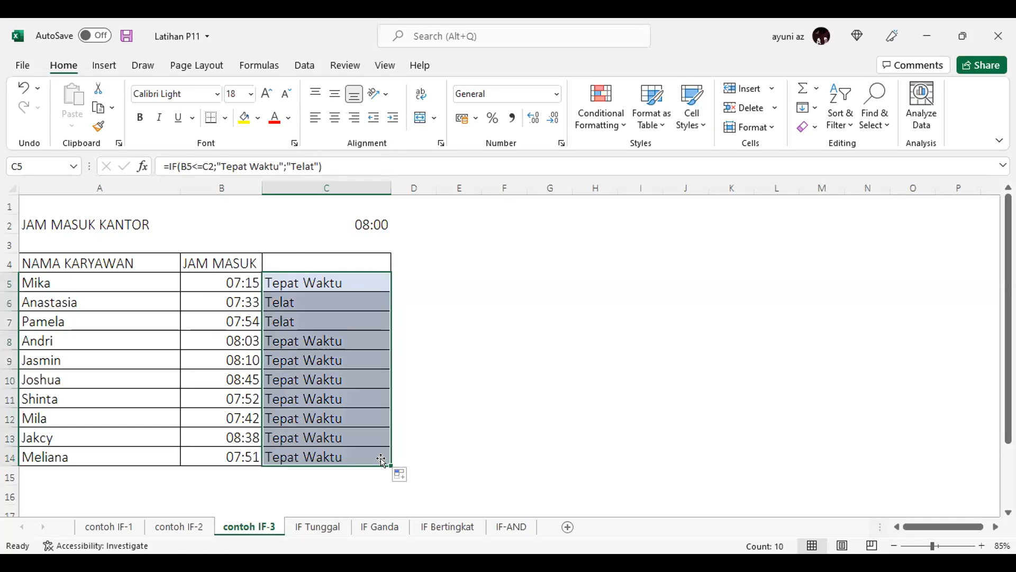
double_click(319, 299)
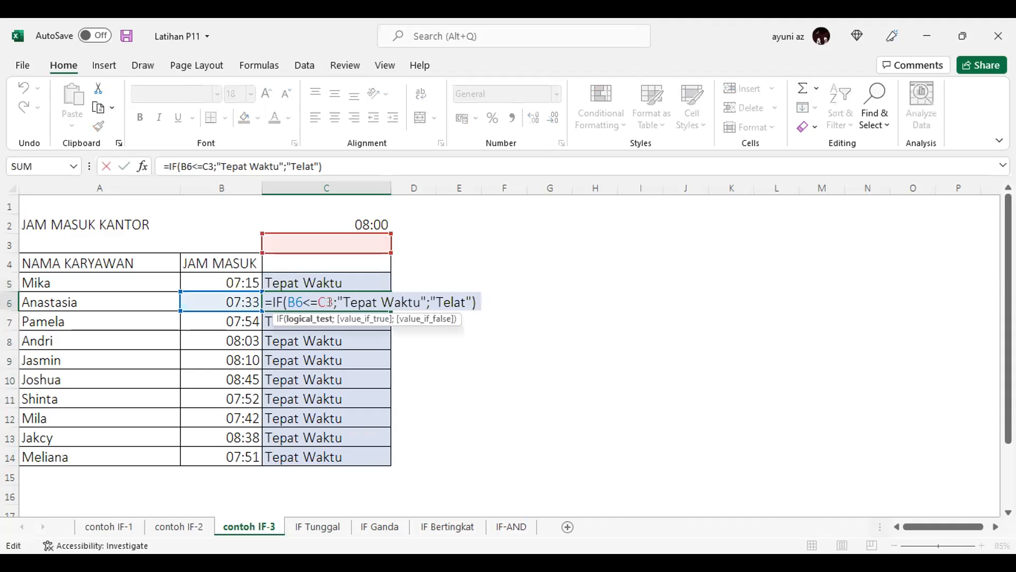
key(Return)
double_click(322, 316)
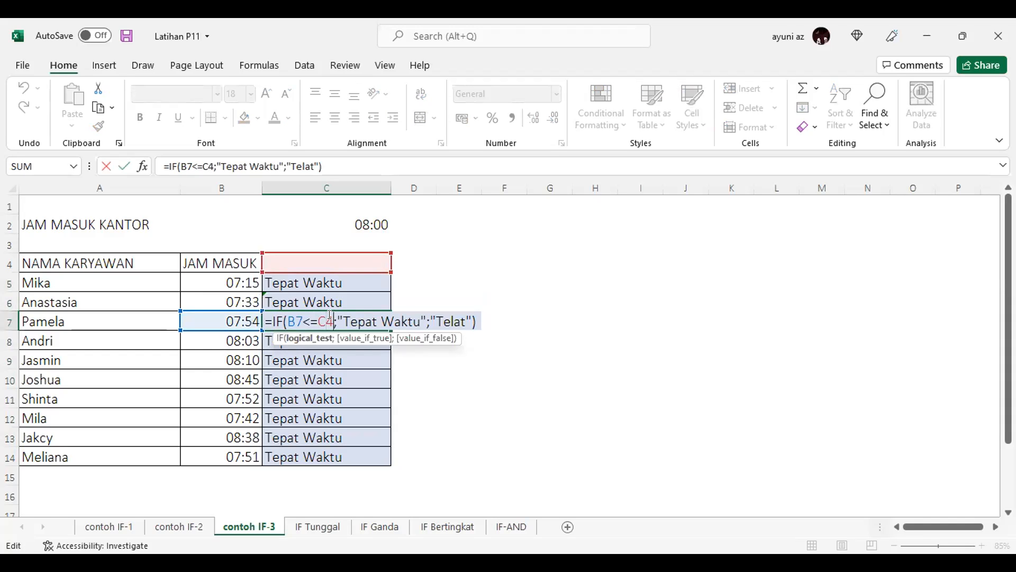
key(Return)
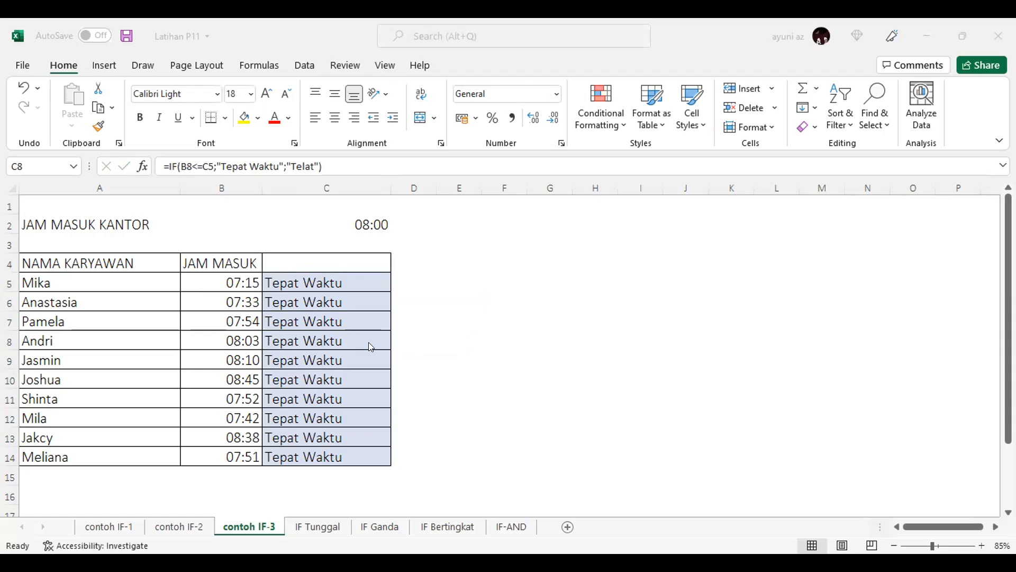
Step: Undo the cell re-entries and the formula fill in the punctuality column
click(21, 87)
click(21, 86)
click(21, 87)
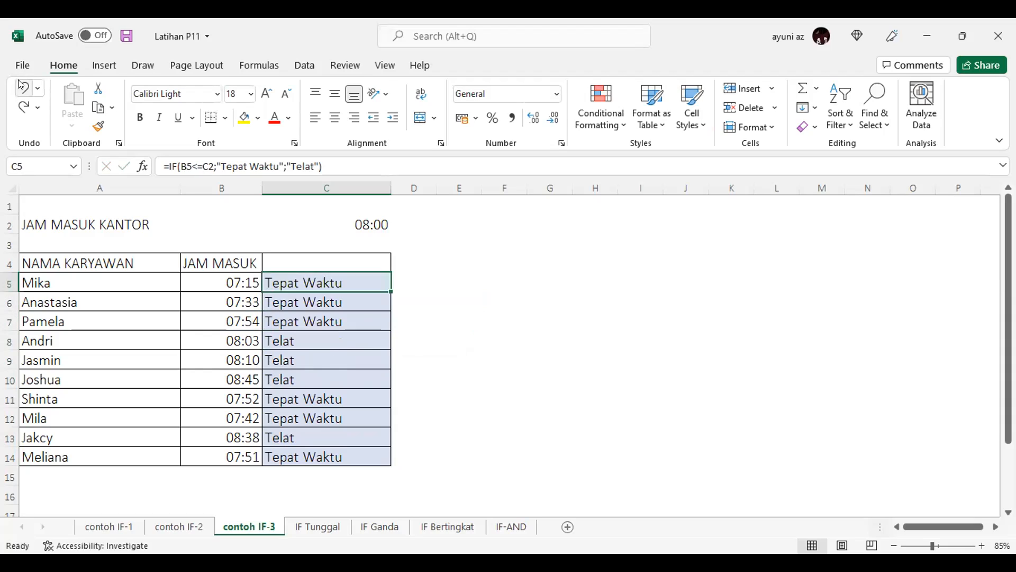
click(428, 363)
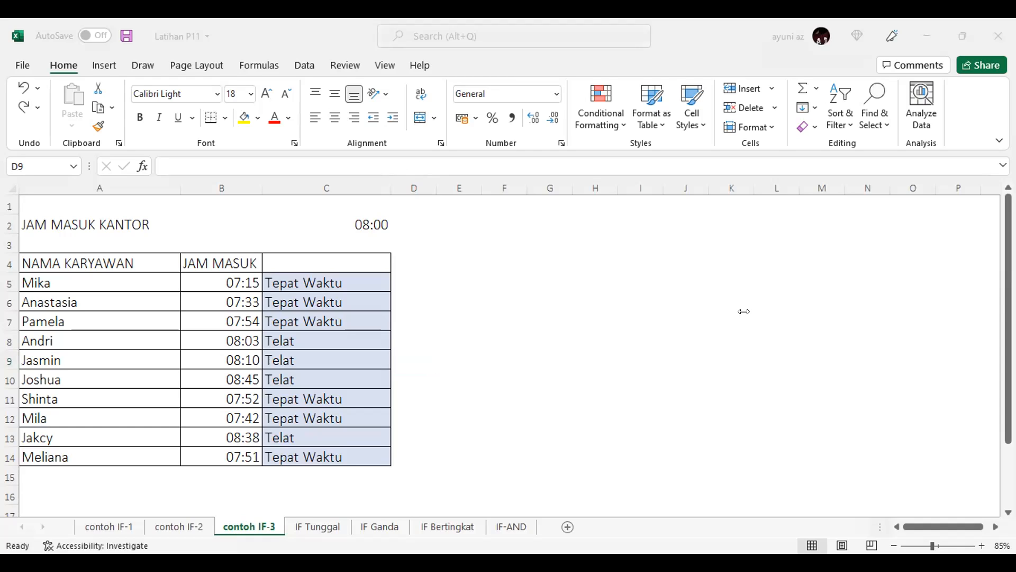
Step: Redo the fill of the punctuality formula from C5 through C14
click(528, 142)
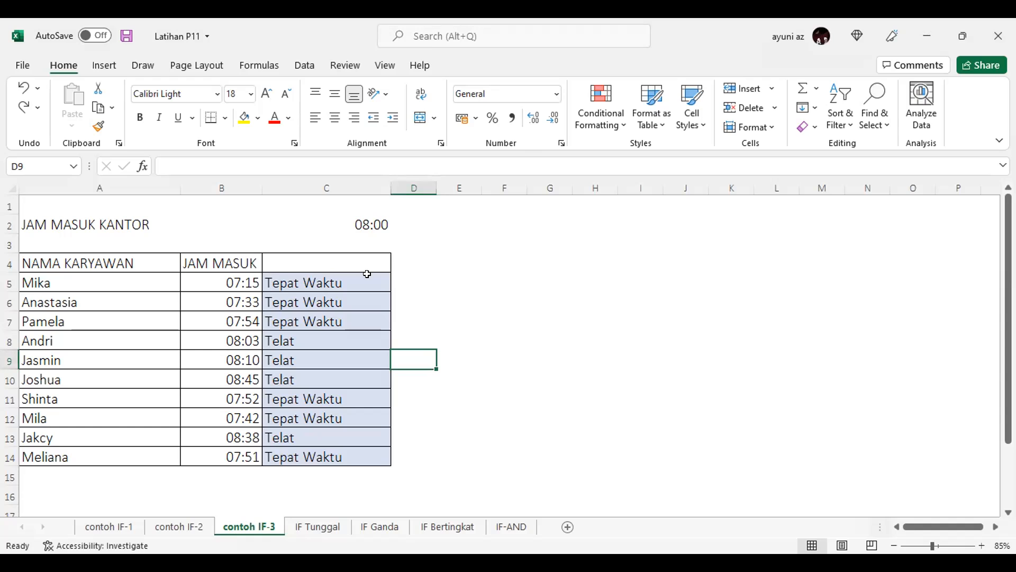
click(22, 89)
click(21, 108)
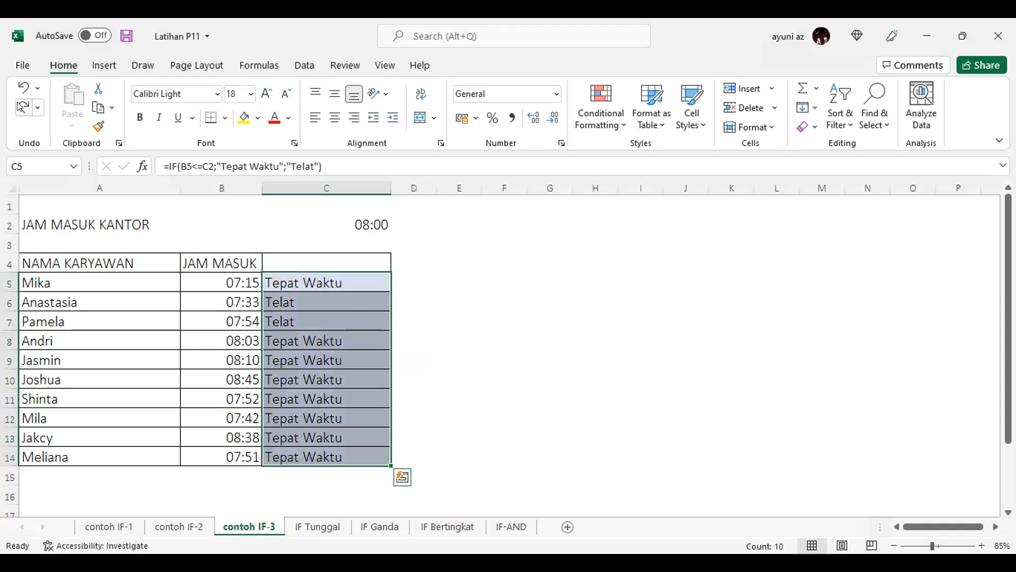
Step: Compare the cell references of the punctuality IF formula in C6 with those in C5
click(356, 299)
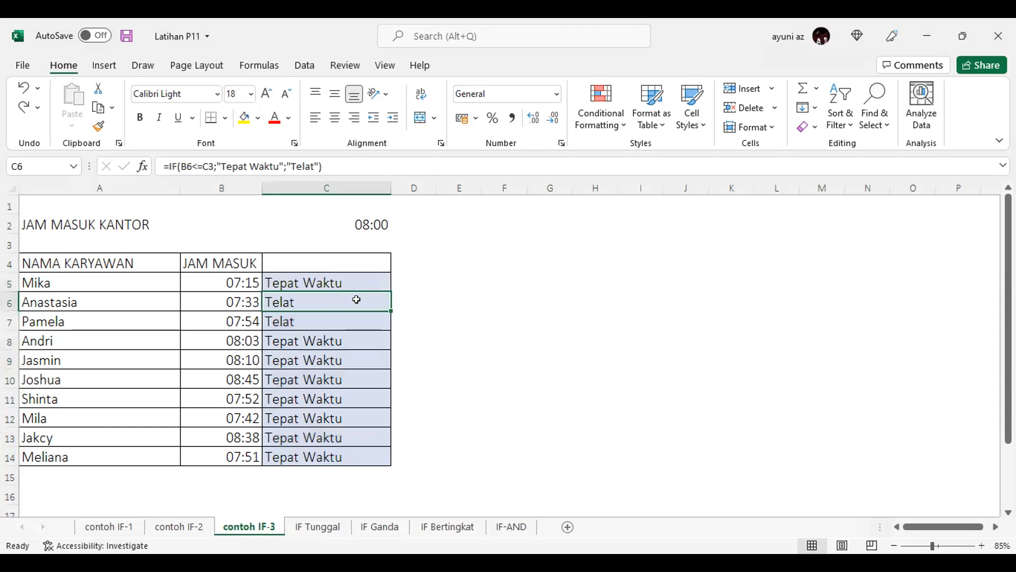
double_click(356, 300)
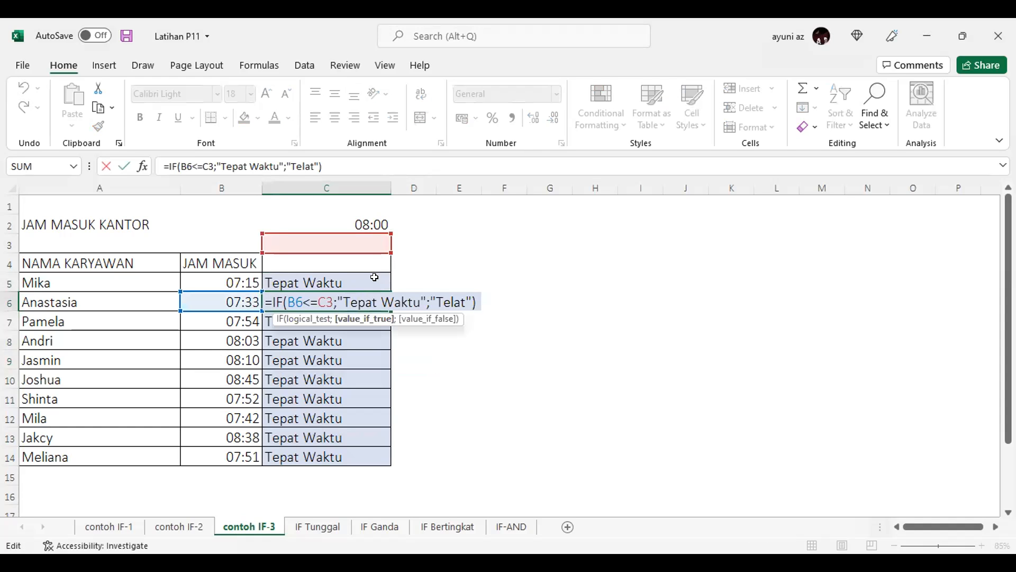
double_click(375, 278)
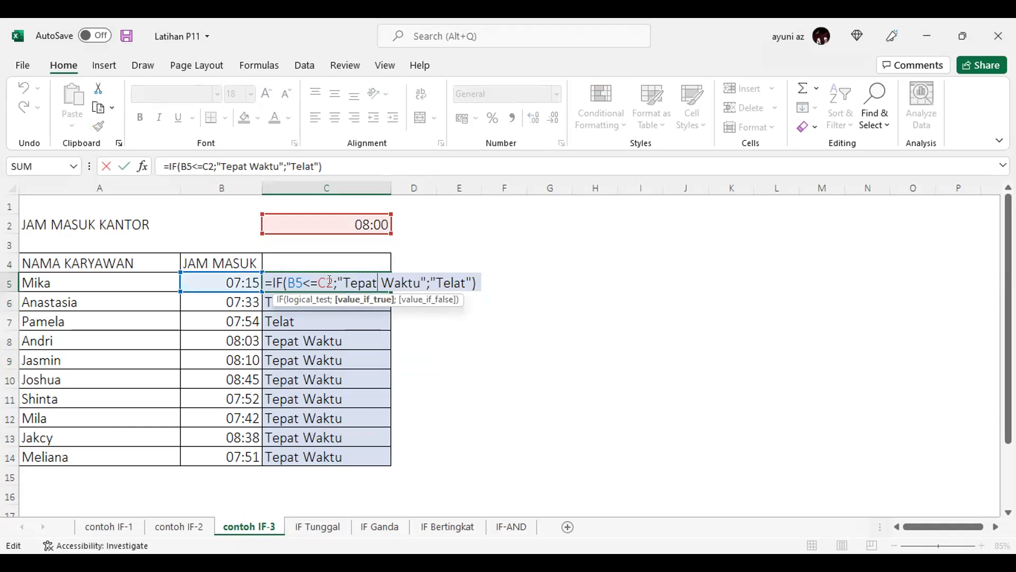
Step: Make the office start time reference absolute as $C$2 in the C5 punctuality formula
click(329, 281)
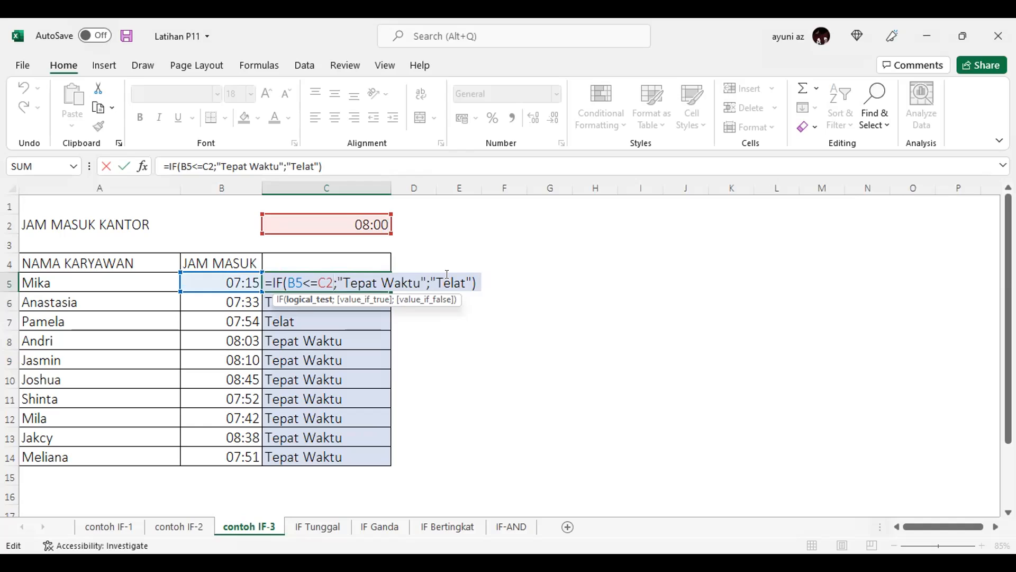
drag(288, 283, 328, 278)
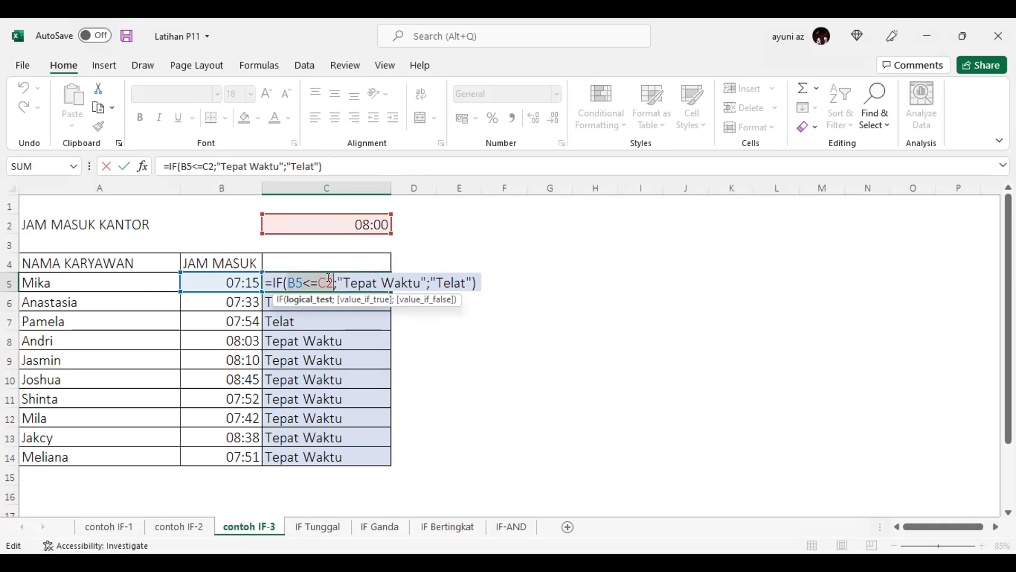
key(Left)
click(317, 282)
drag(317, 281, 330, 285)
key(F4)
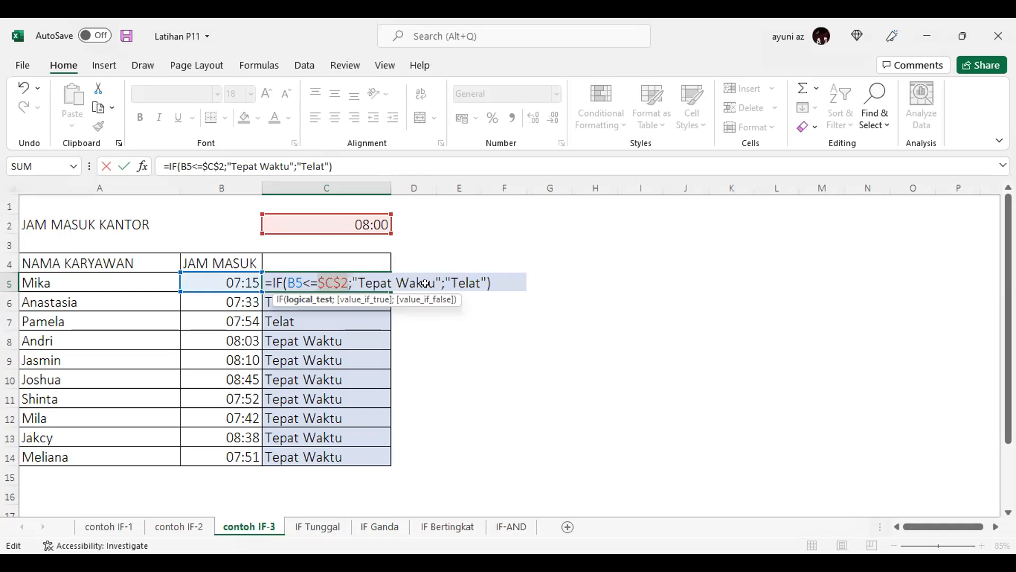
key(Return)
Step: Fill the corrected punctuality formula from C5 down through C14 and check the results
click(376, 287)
drag(391, 291, 372, 456)
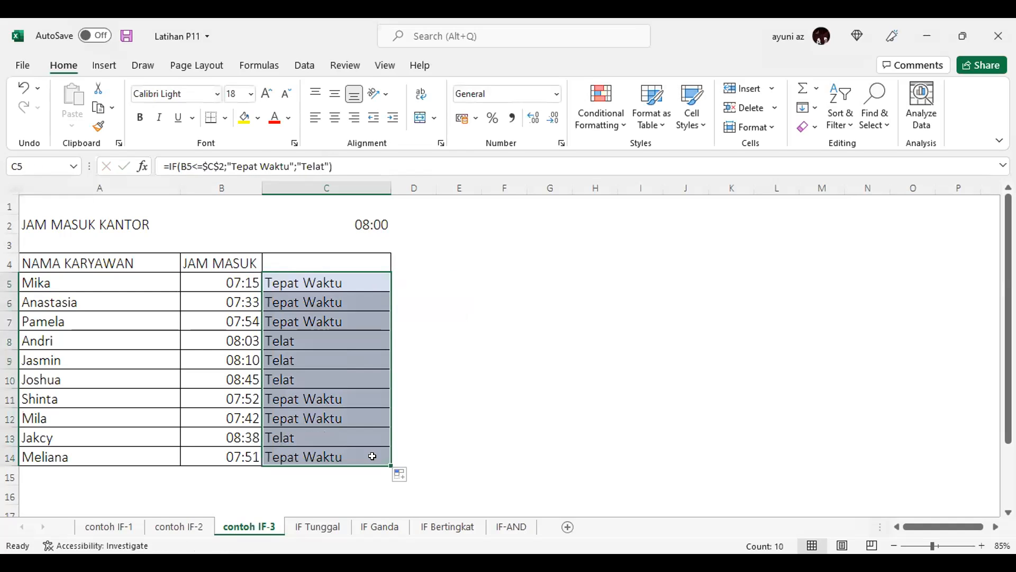
click(424, 295)
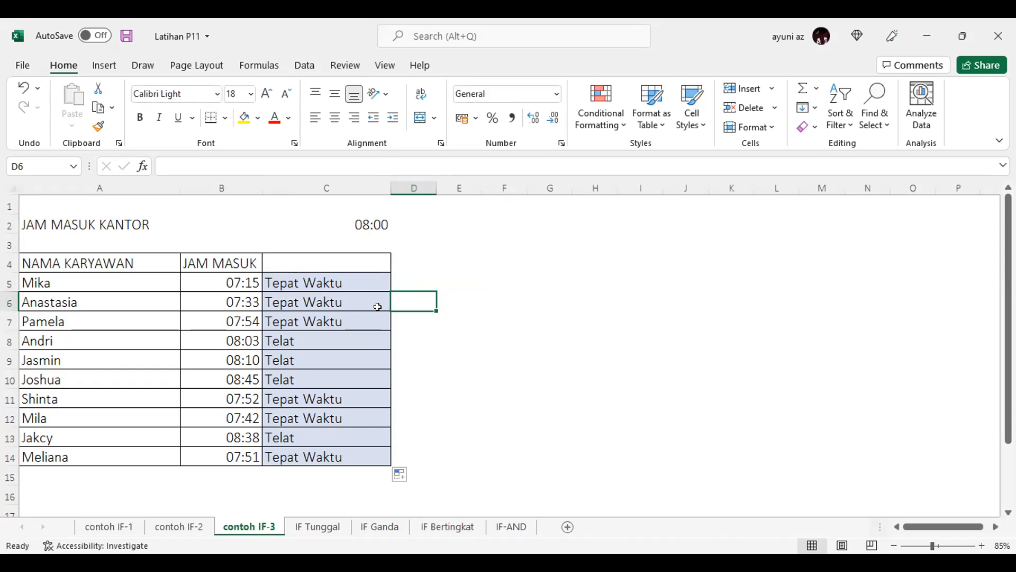
click(365, 278)
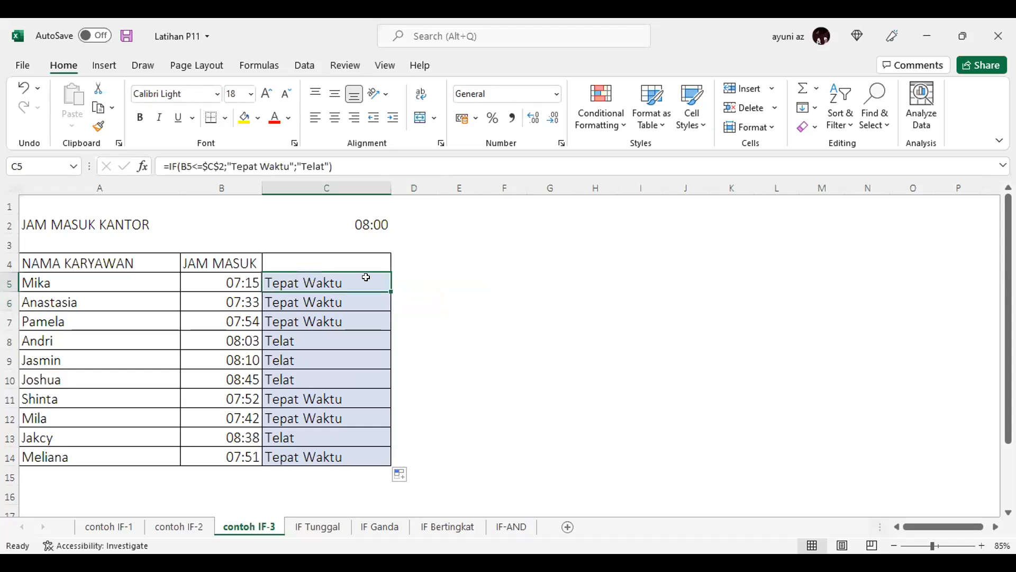
Step: Examine the sales quantity in B3 and the single IF rating formula in B4 on the IF Tunggal sheet
click(550, 42)
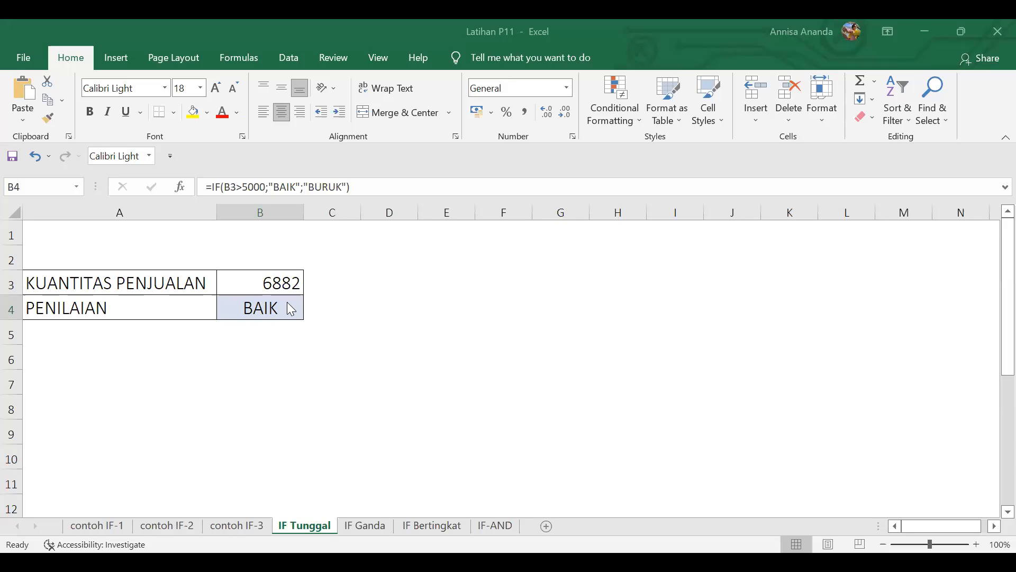
click(208, 289)
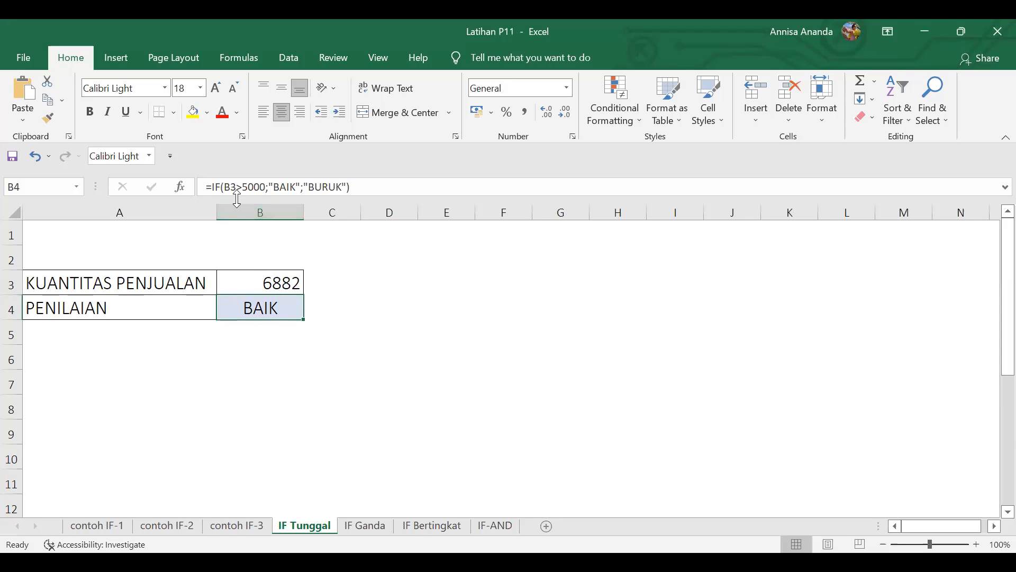
click(236, 282)
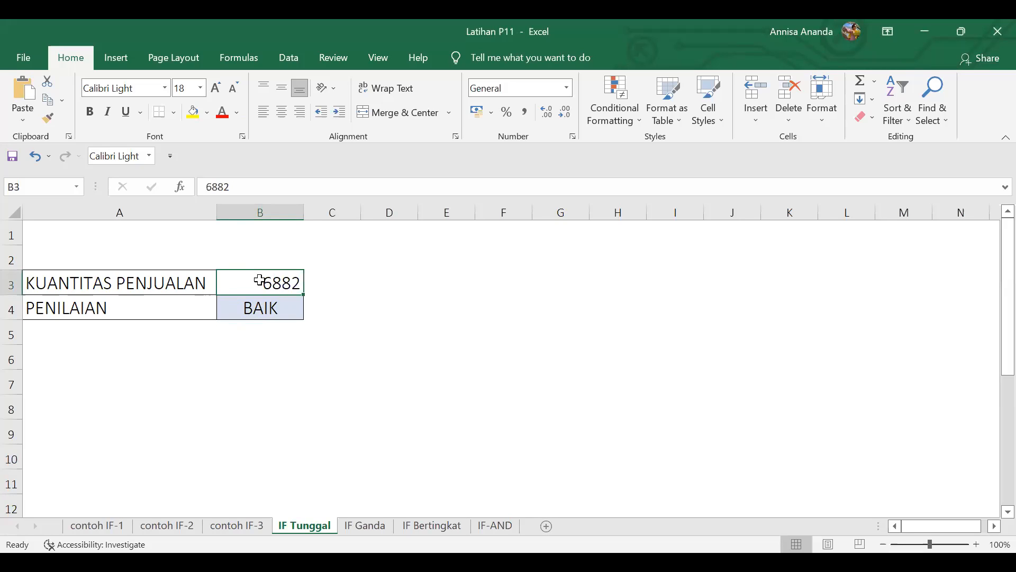
click(268, 303)
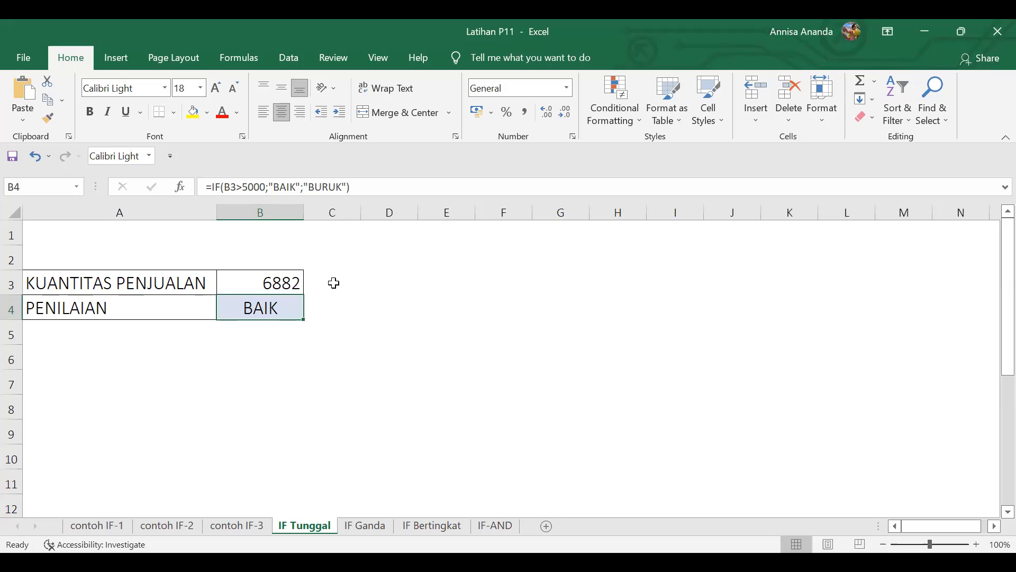
click(314, 299)
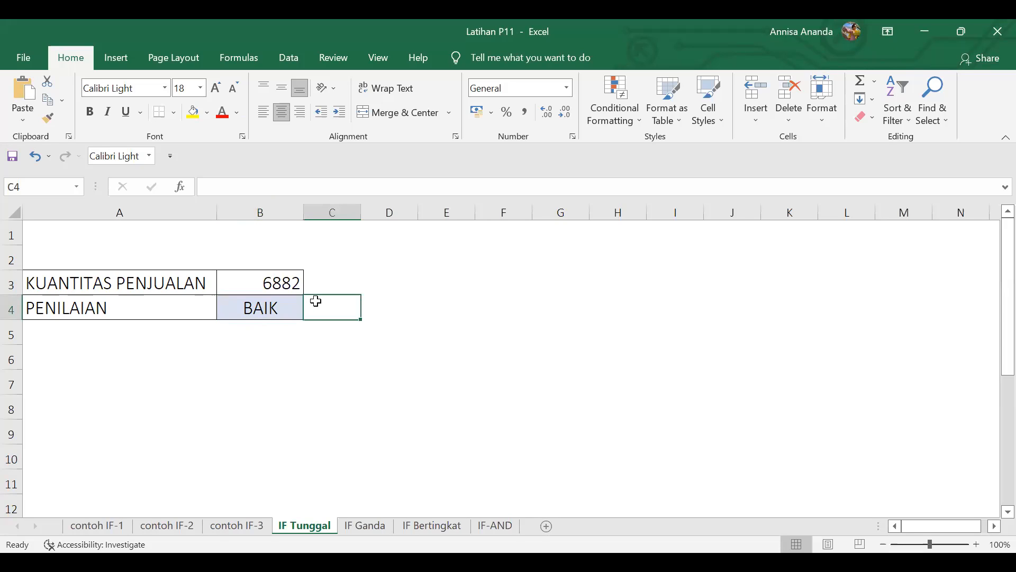
click(259, 300)
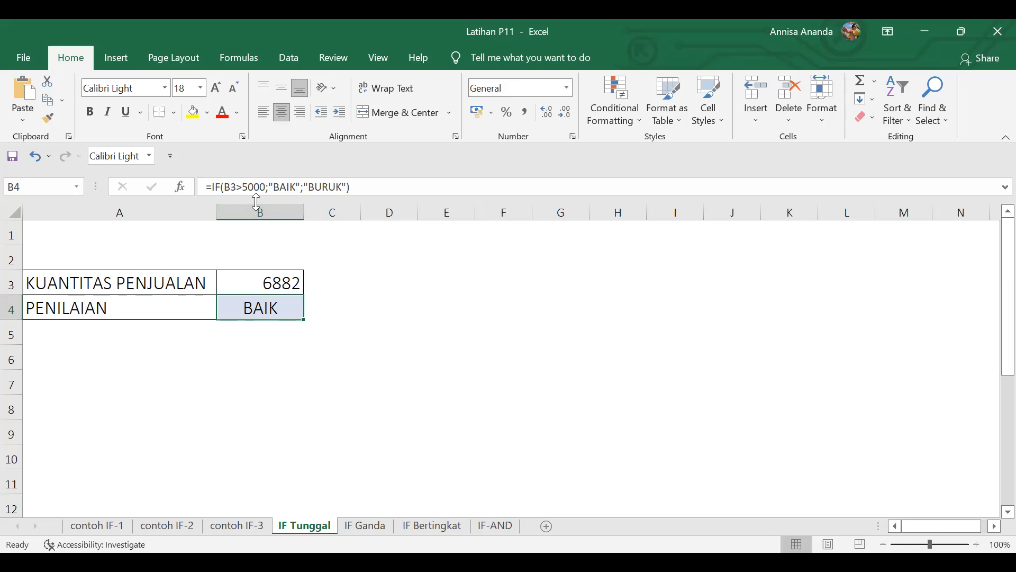
Step: On the IF Ganda sheet, fill the nested IF rating formula from B4 across to D4
key(alt+Tab)
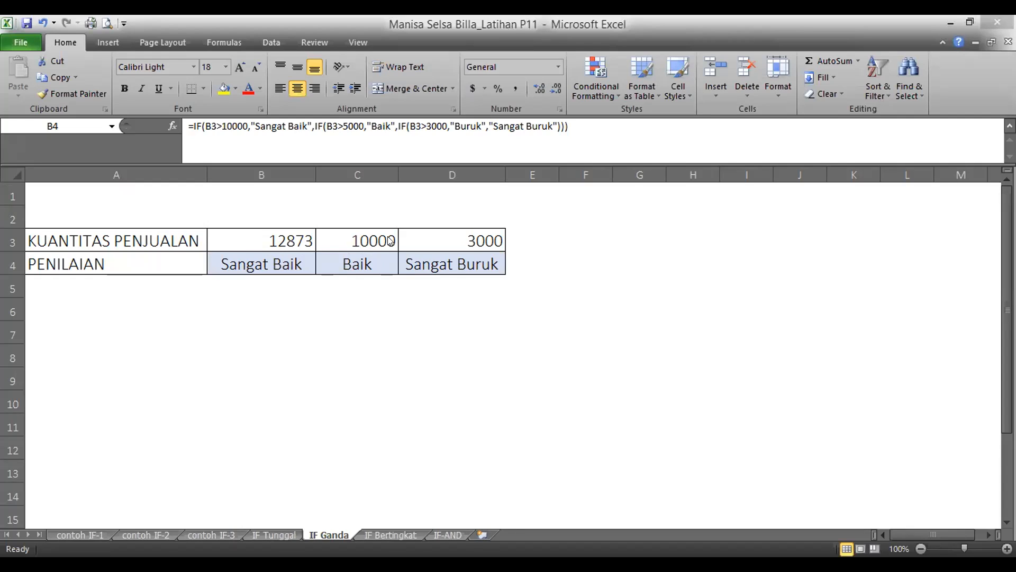
click(315, 273)
drag(315, 273, 492, 260)
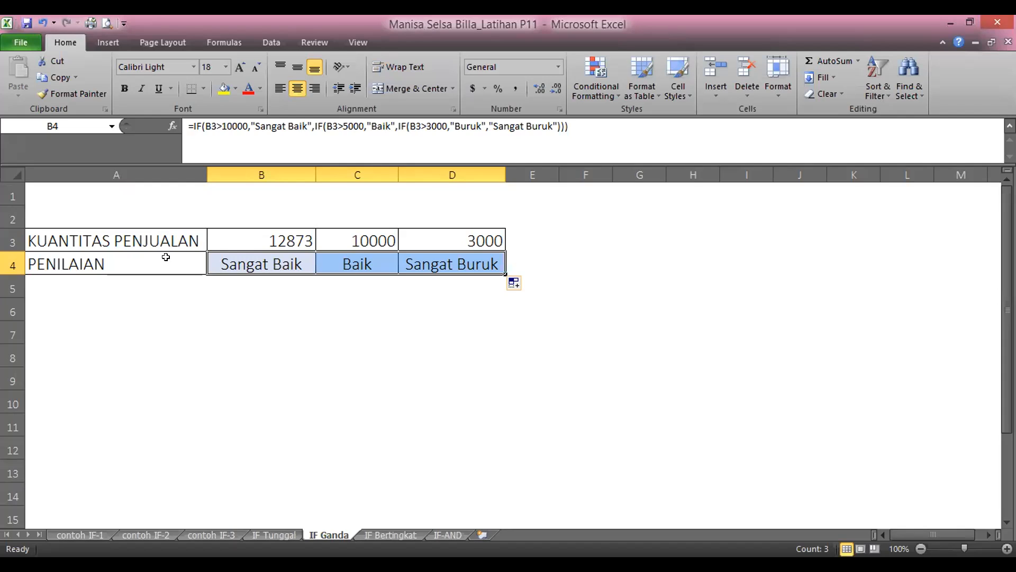
Step: Compare the nested IF rating formulas in B4, C4 and D4 on the IF Bertingkat sheet with their sales quantities
key(alt+Tab)
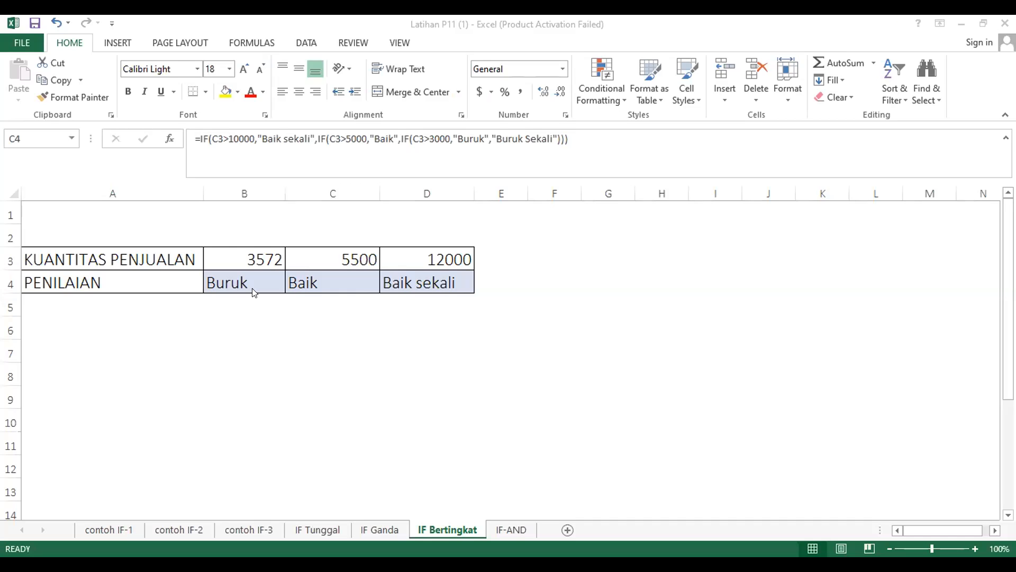
click(251, 282)
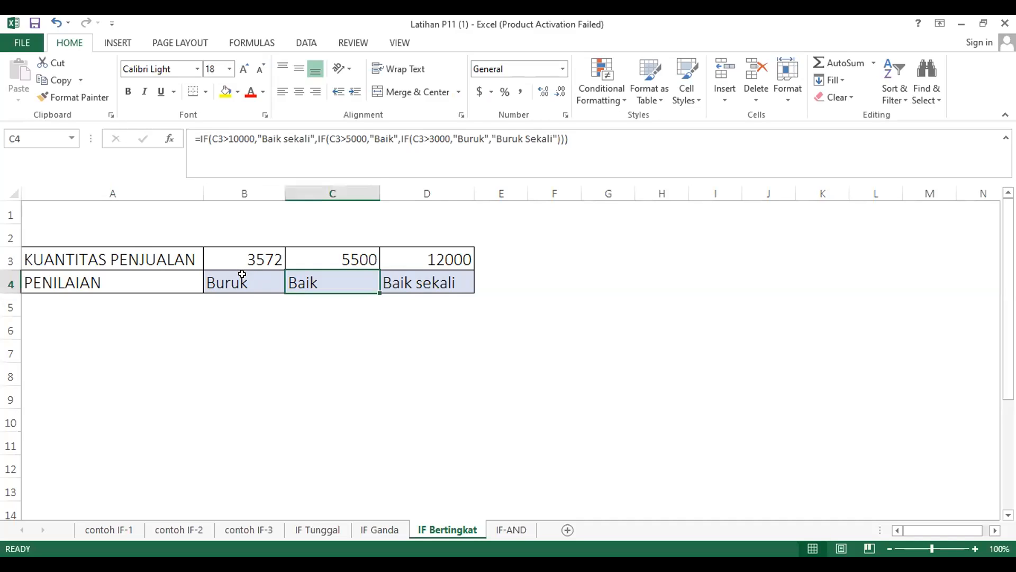
click(239, 273)
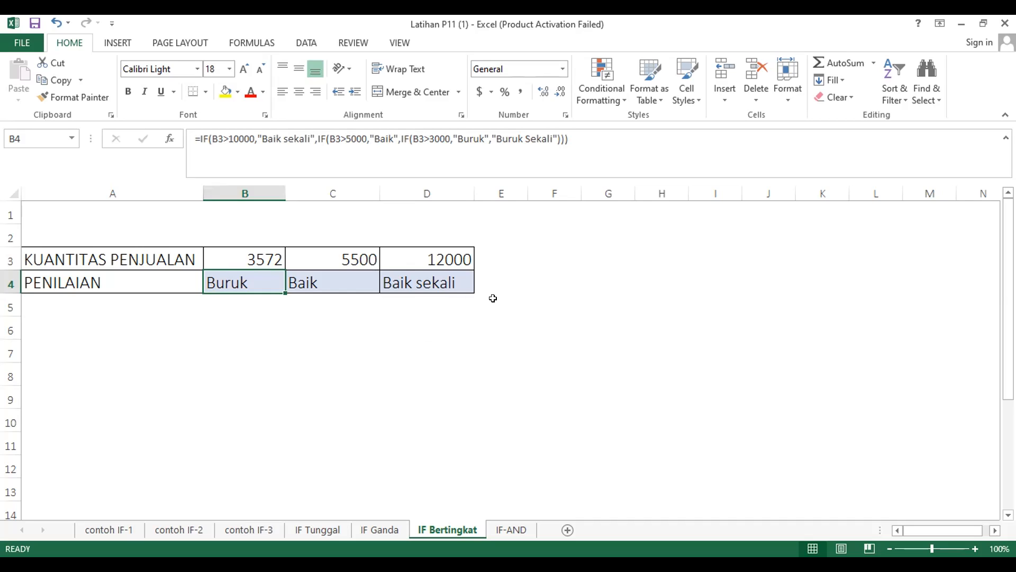
click(328, 288)
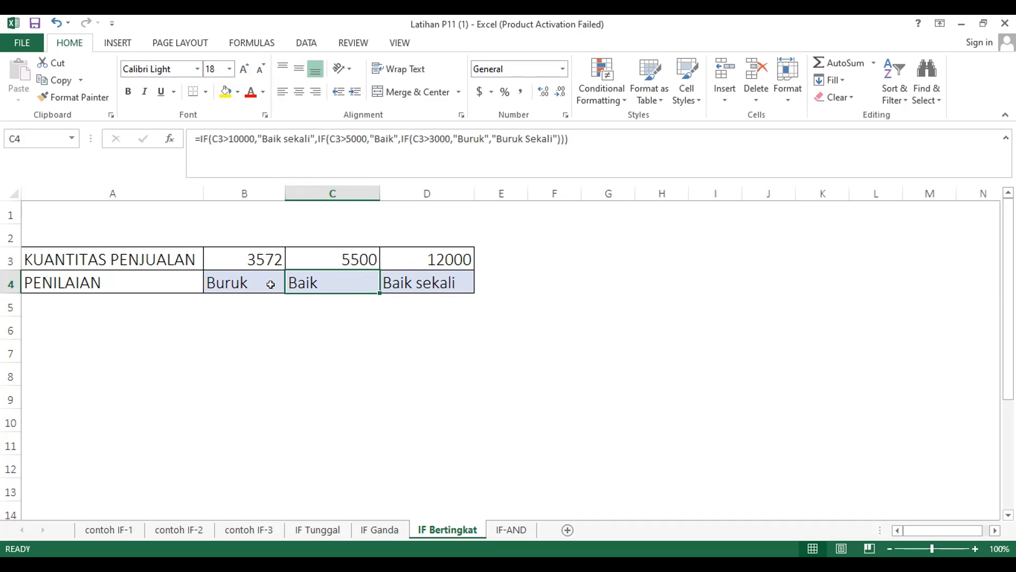
key(Left)
key(Right)
key(Right)
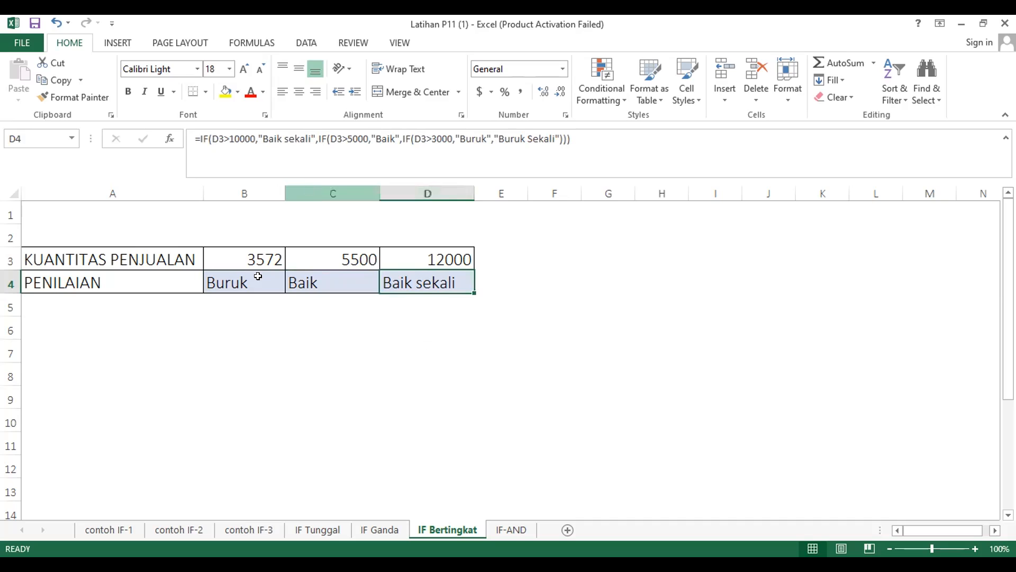
key(Left)
key(Left)
key(Right)
key(Right)
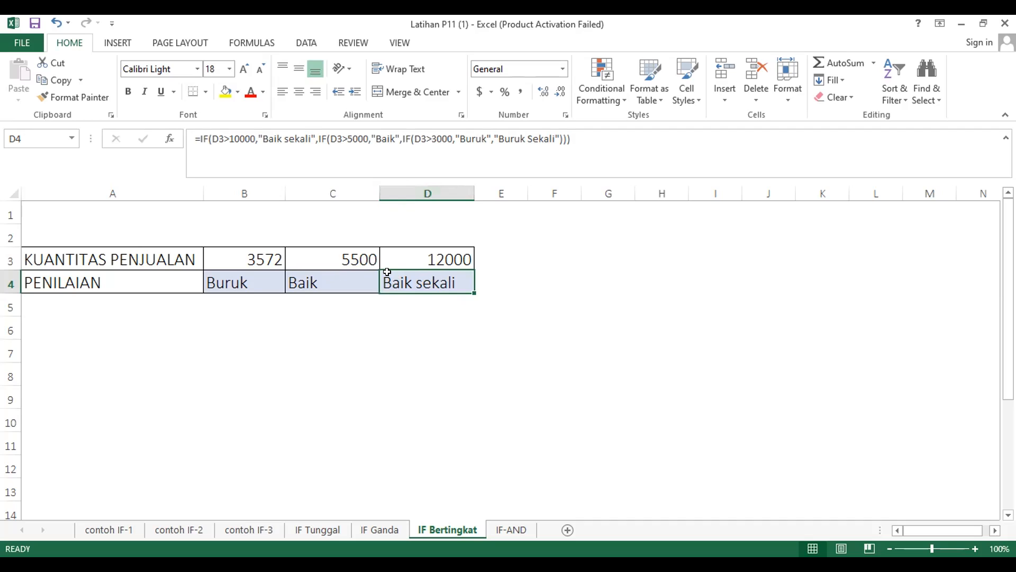
click(365, 277)
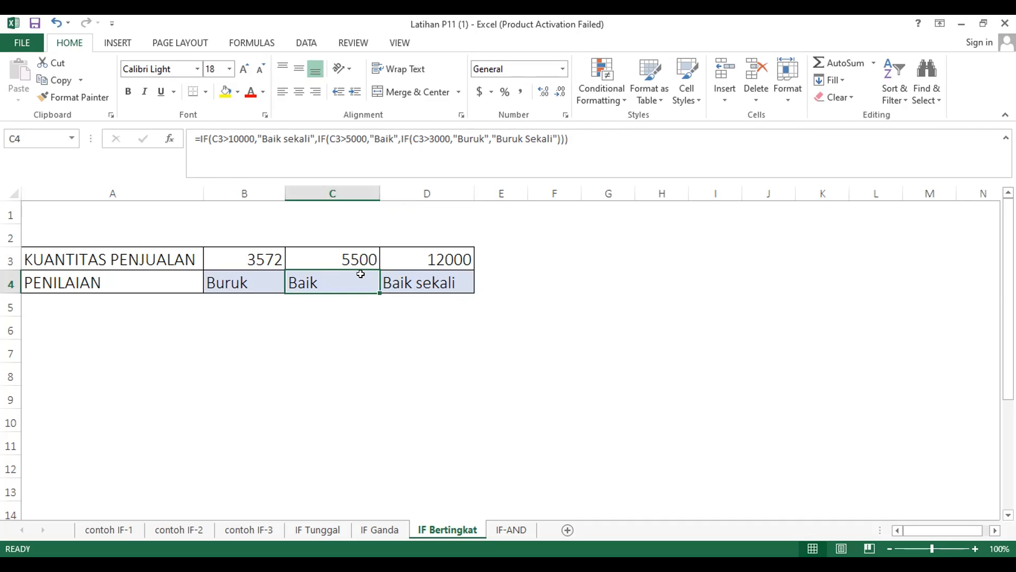
click(427, 276)
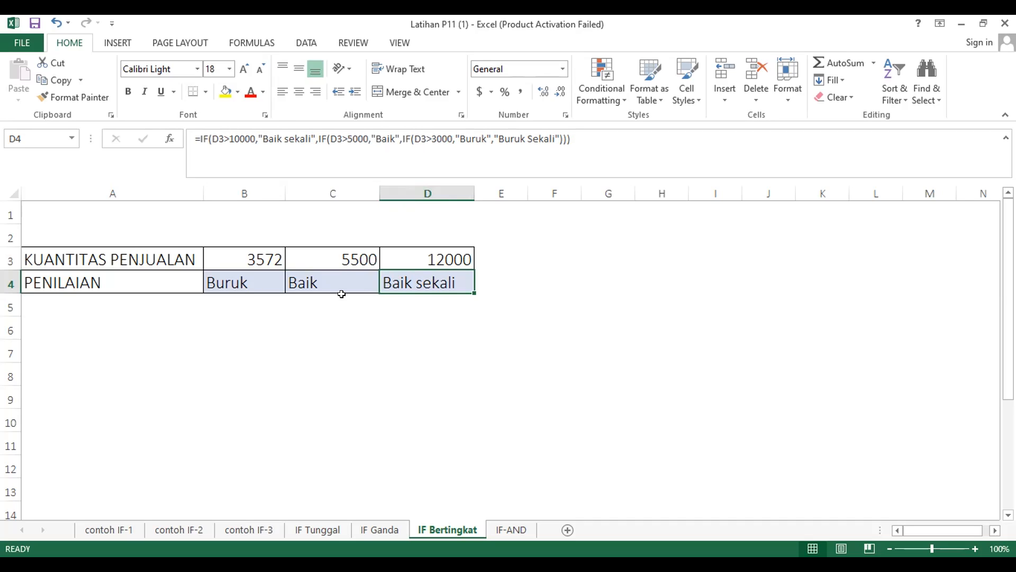
key(Left)
key(Left)
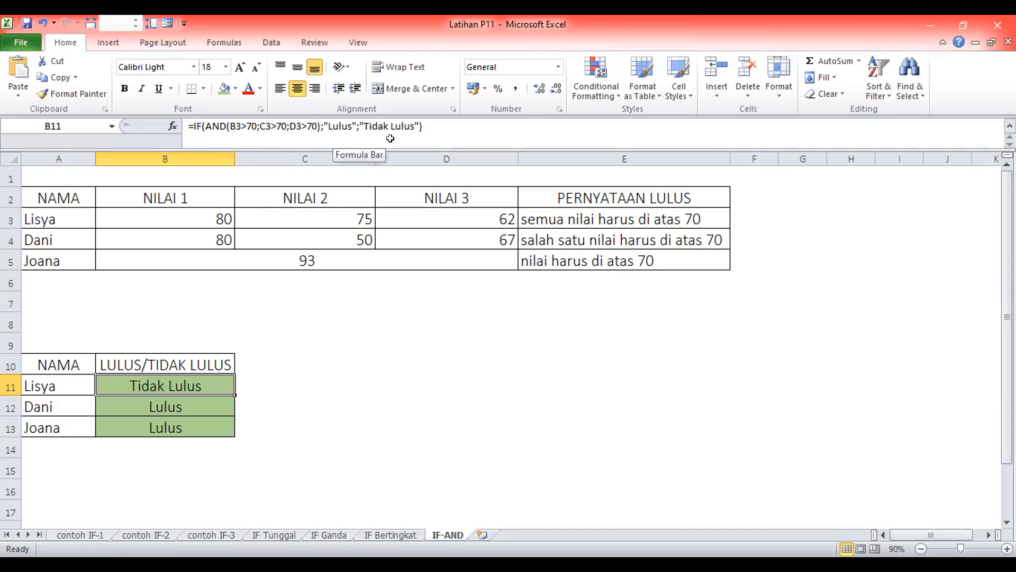
Step: Examine the pass/fail formulas using AND in B11, OR in B12 and NOT in B13 on the IF-AND sheet
click(114, 407)
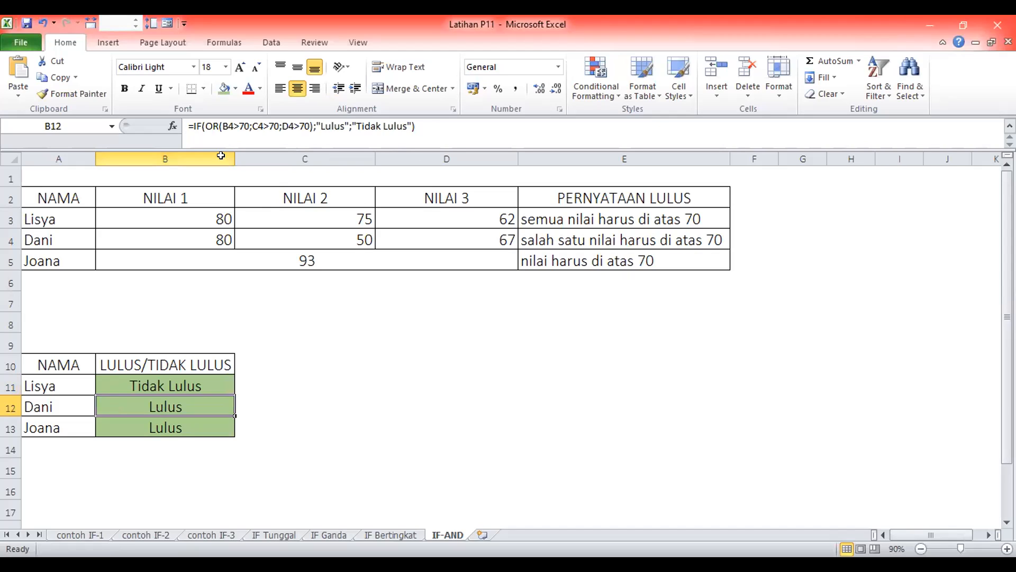
click(94, 381)
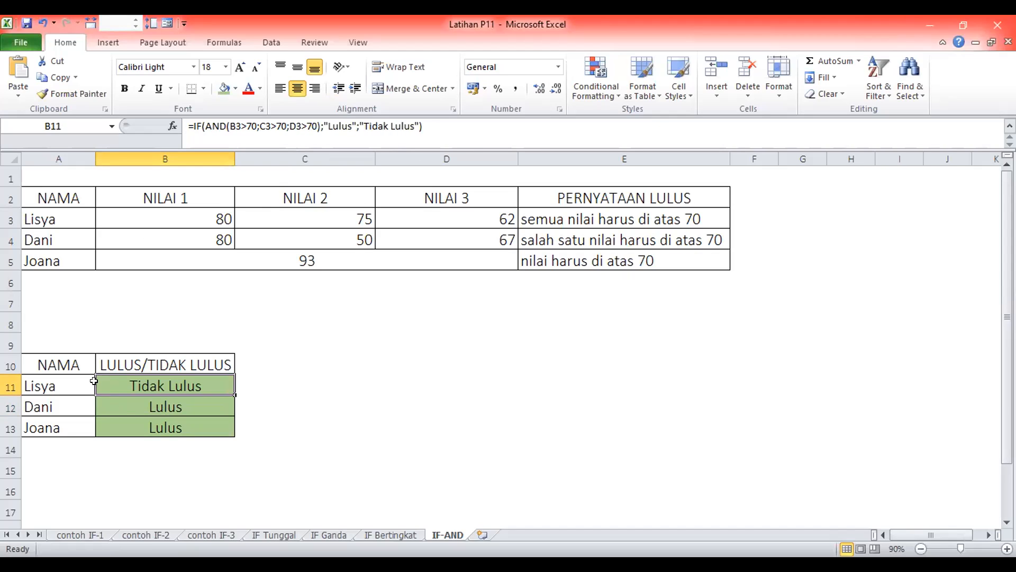
click(117, 403)
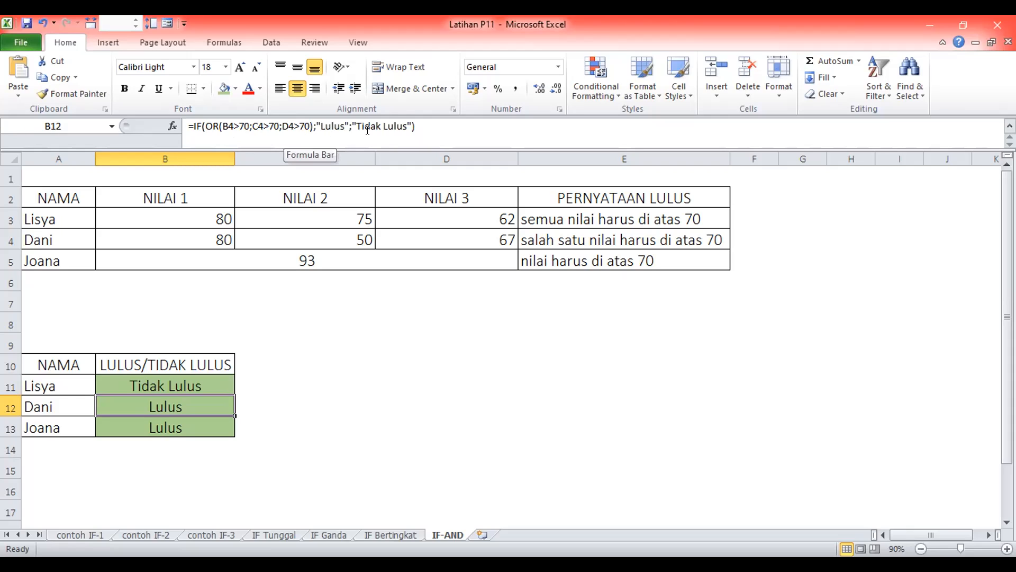
click(158, 429)
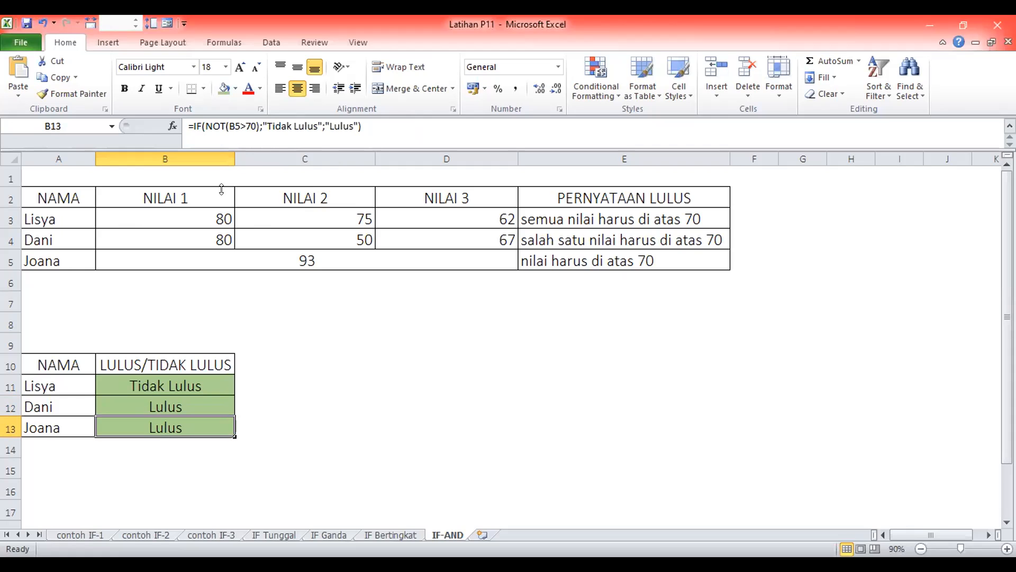
click(123, 401)
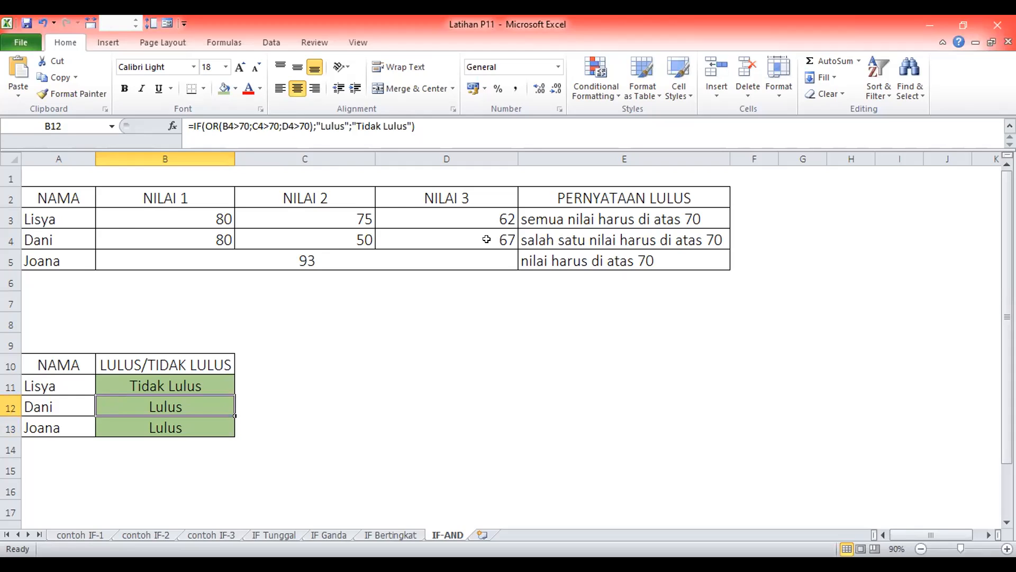
click(212, 237)
click(116, 418)
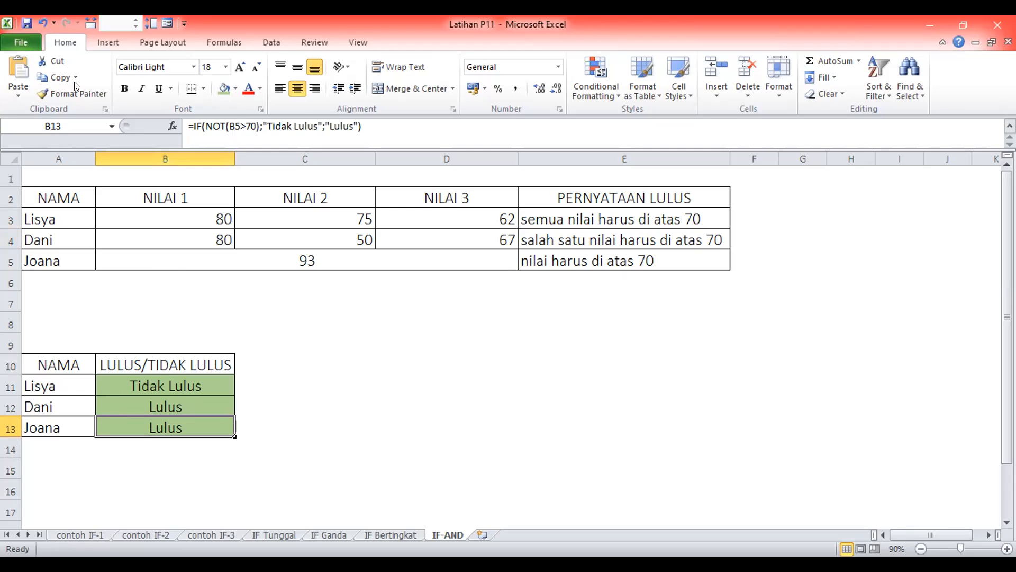
Step: Switch to the browser to view the logic truth tables and NOT function examples, and open the article on IF with AND, OR and NOT
key(alt+Tab)
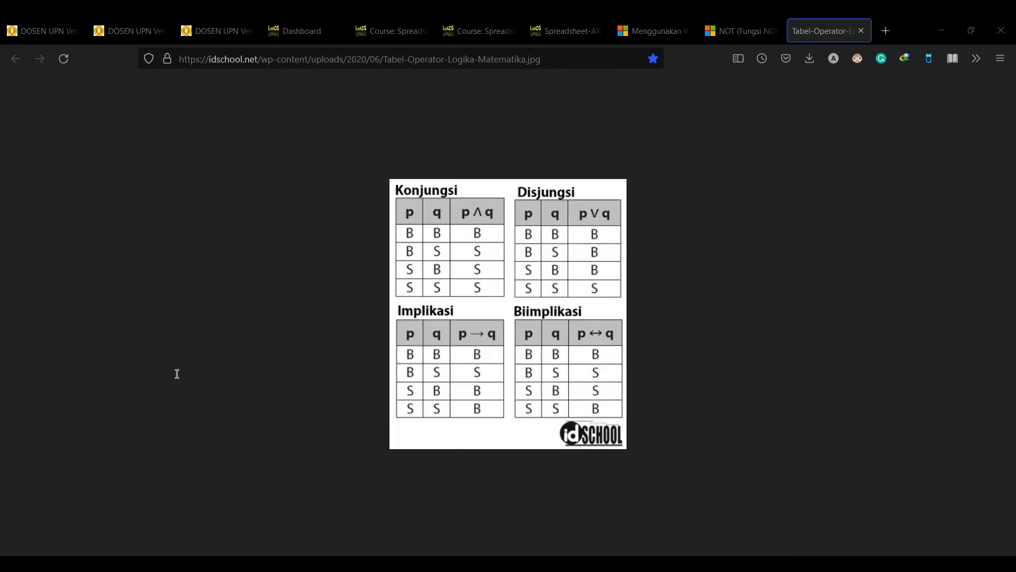
key(ctrl+shift+Tab)
scroll(352, 390, down, 5)
scroll(325, 356, up, 2)
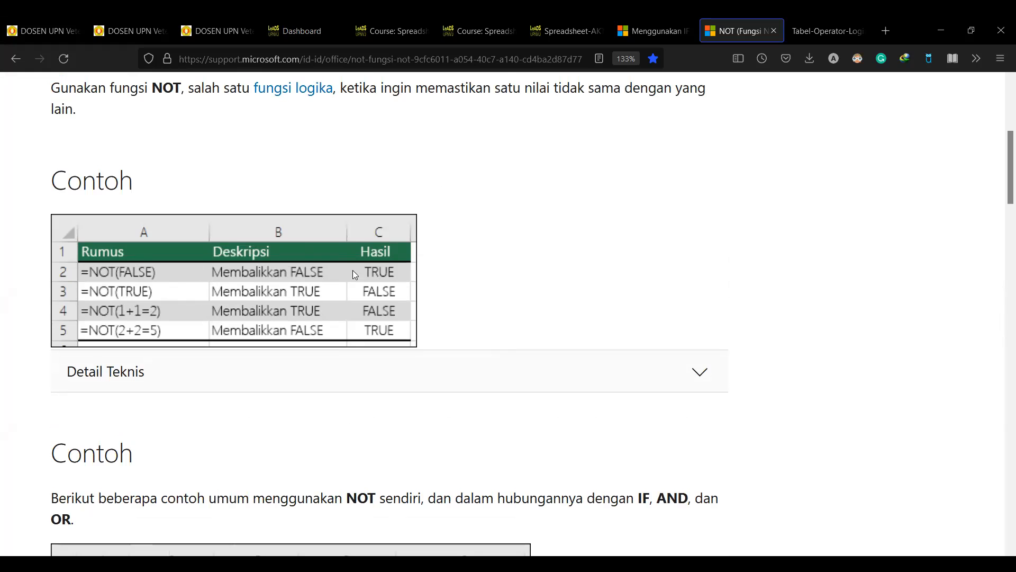
click(676, 18)
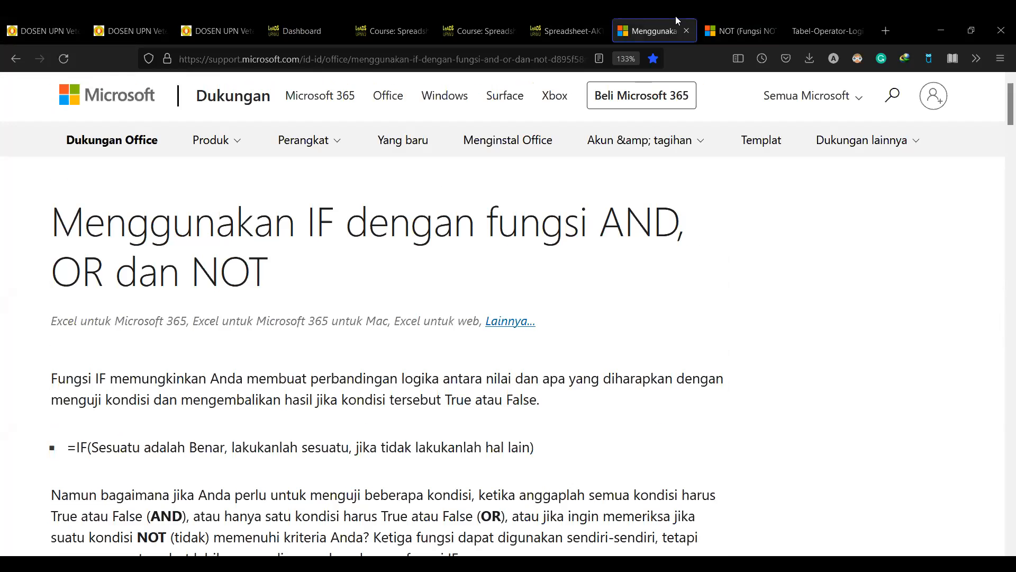
Step: Review the article's IF examples with AND, OR and NOT against the conjunction and disjunction truth tables
scroll(710, 271, down, 15)
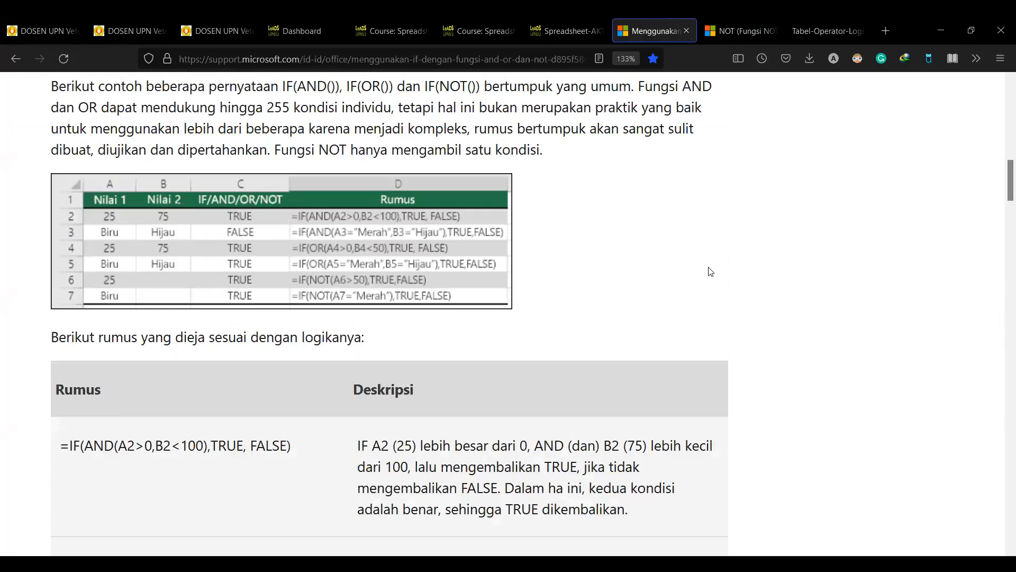
scroll(710, 272, up, 5)
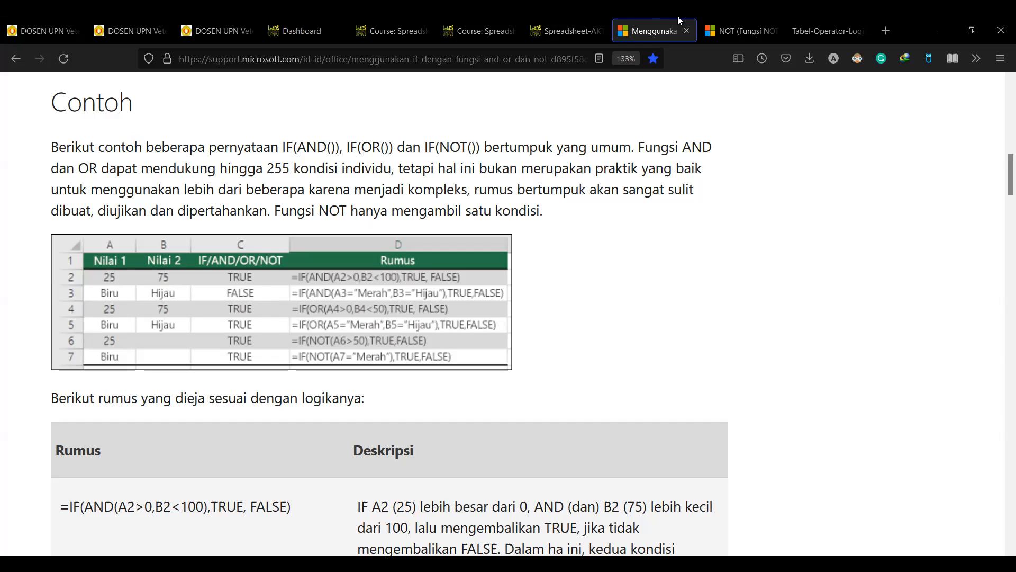
click(824, 31)
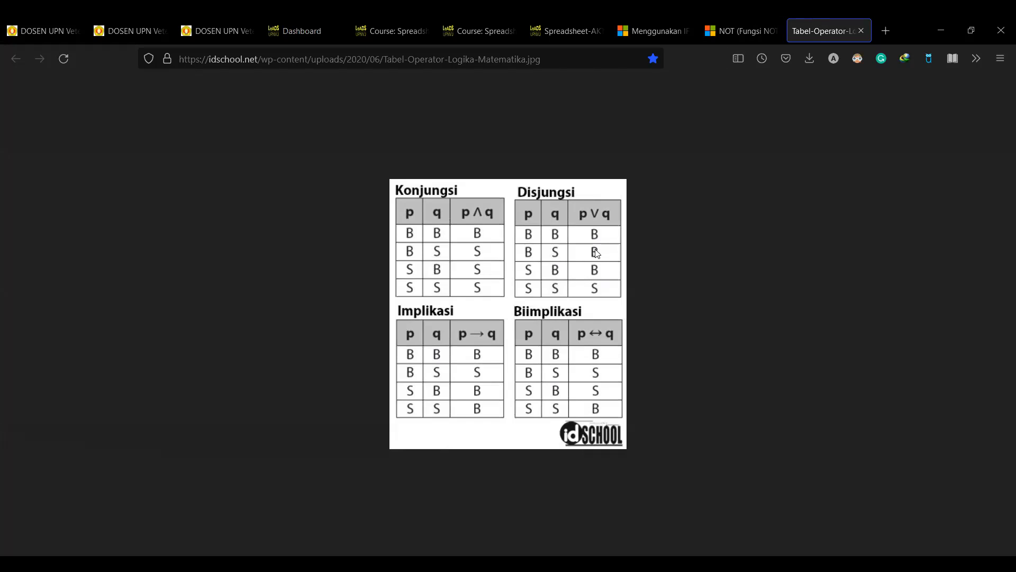
click(650, 16)
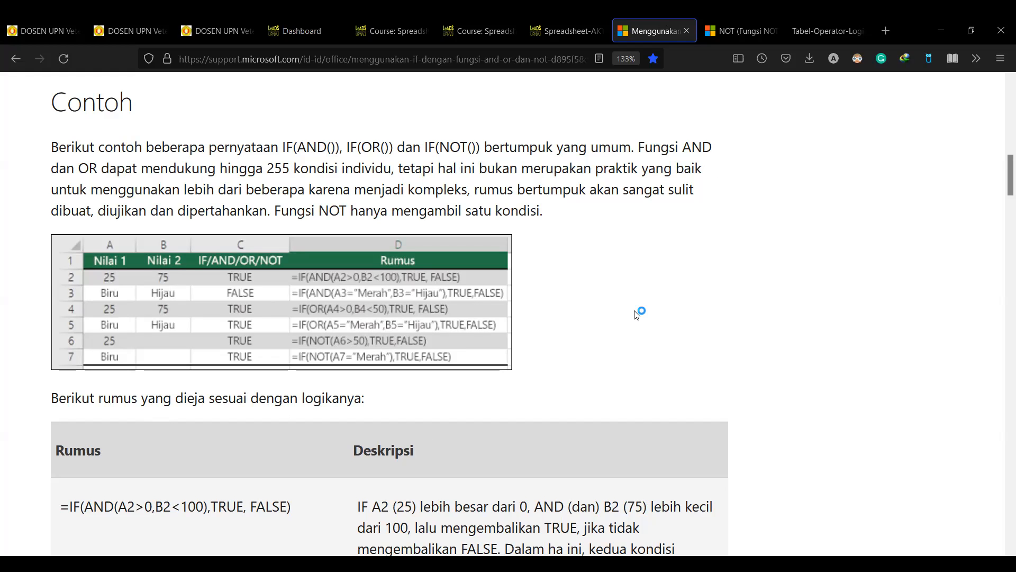
scroll(526, 397, down, 2)
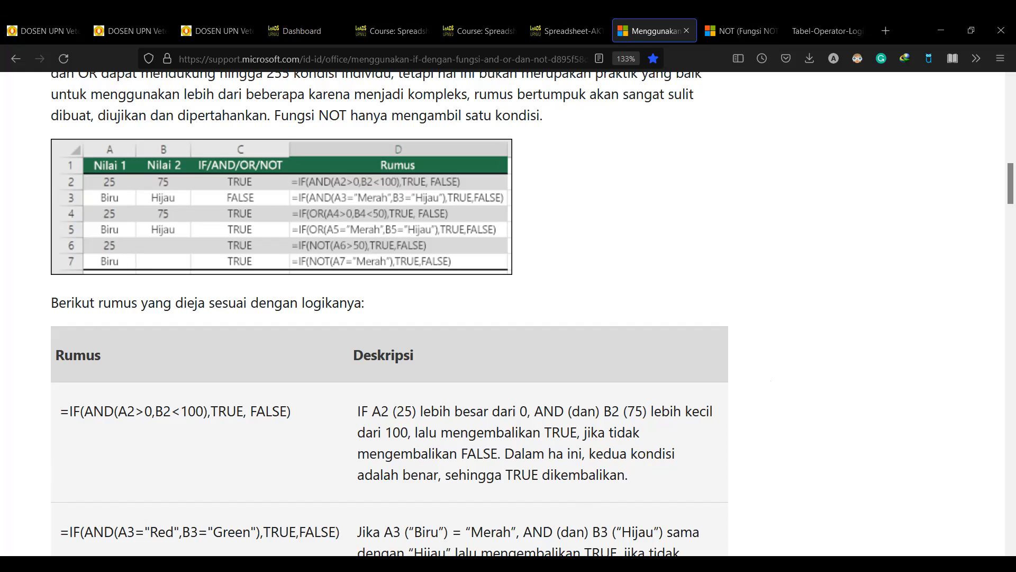
Step: Return to the IF-AND sheet in Excel and examine the combined IF, OR and AND formula in B21 for AAA
key(alt+Tab)
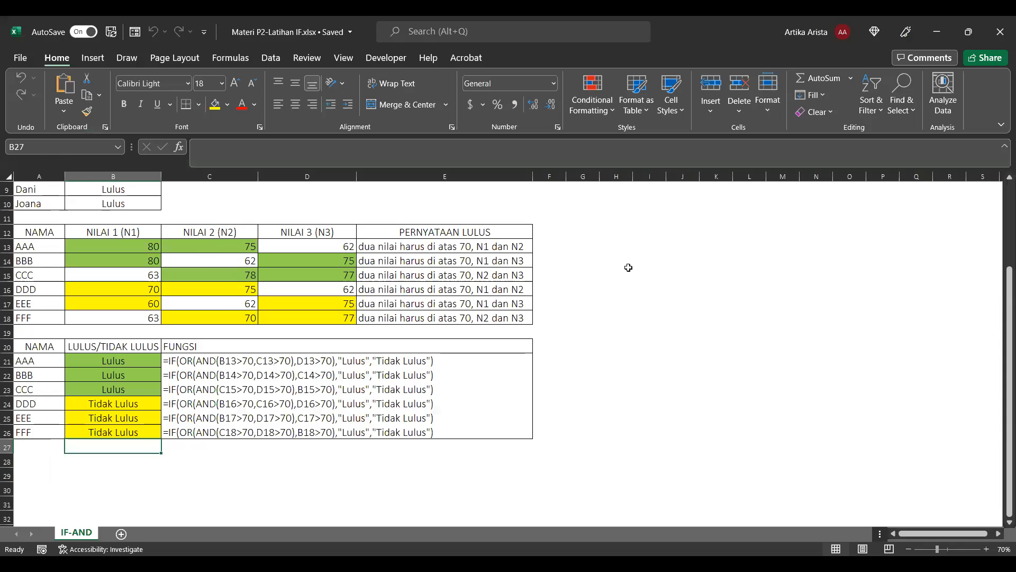
scroll(626, 267, up, 3)
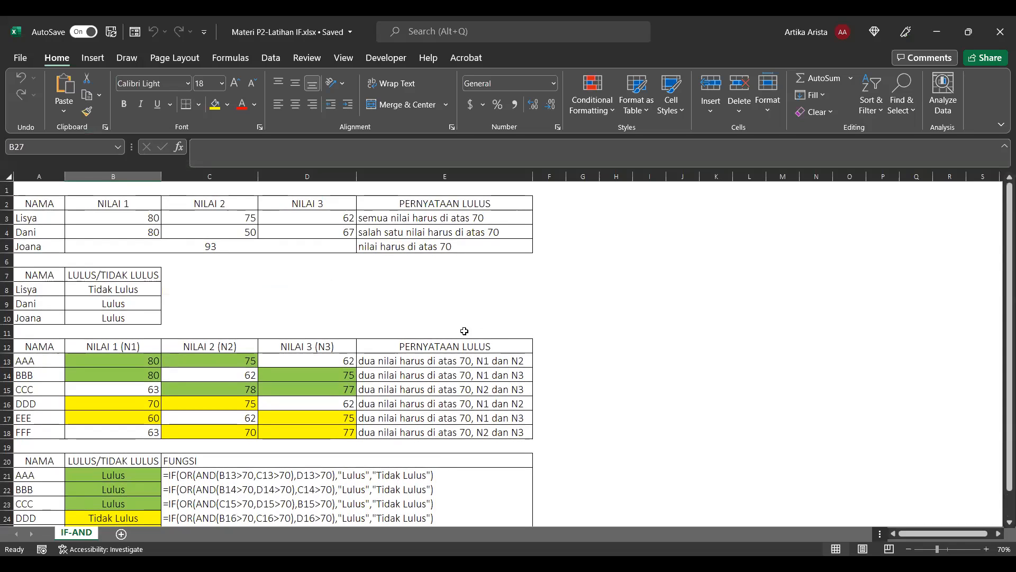
scroll(493, 321, down, 2)
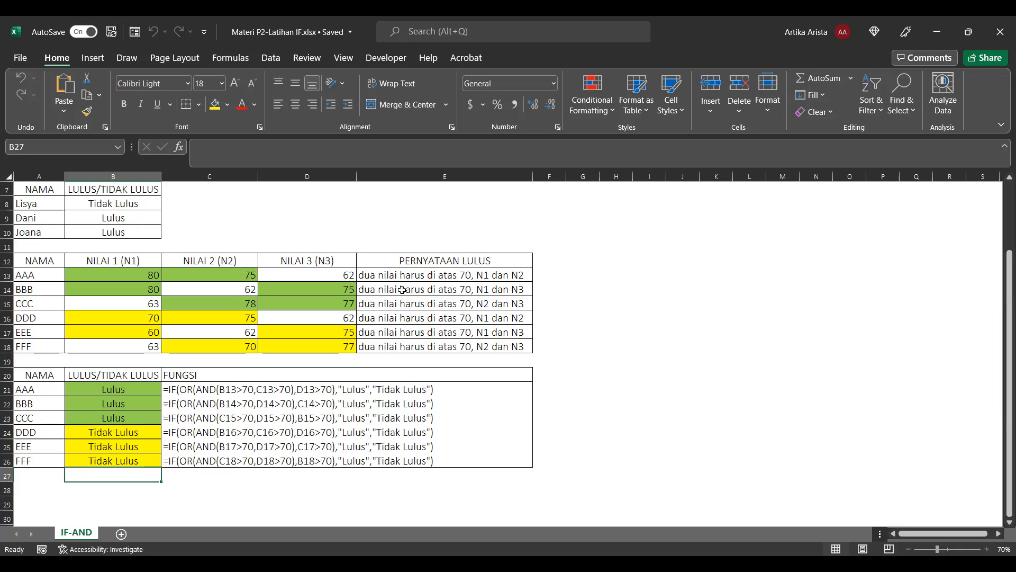
click(153, 388)
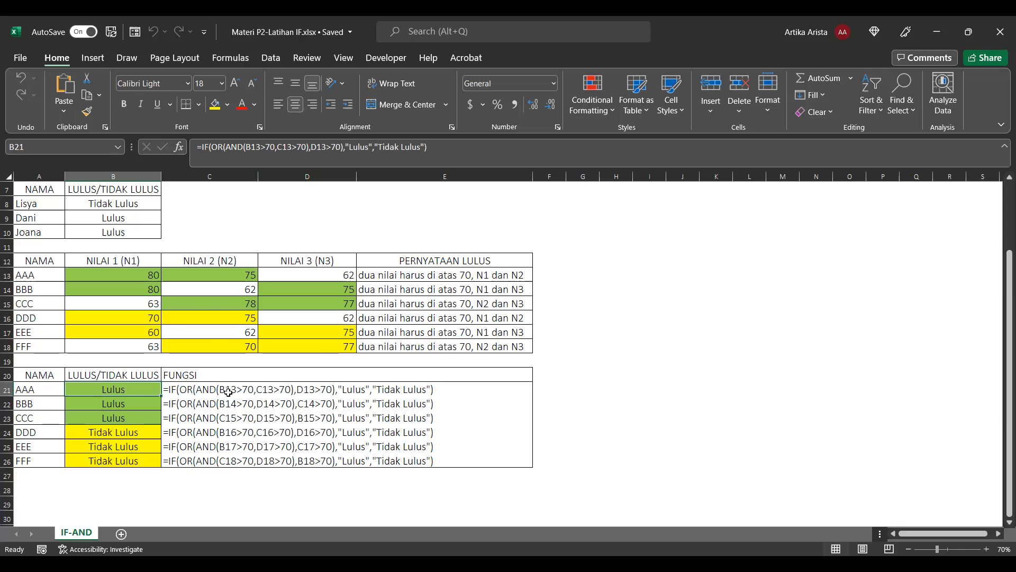
click(251, 149)
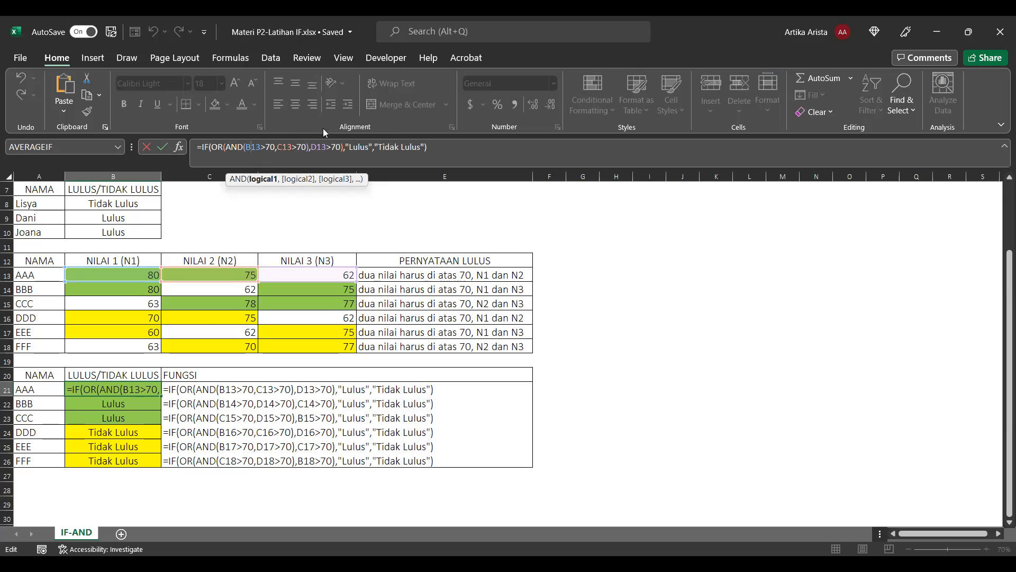
click(363, 148)
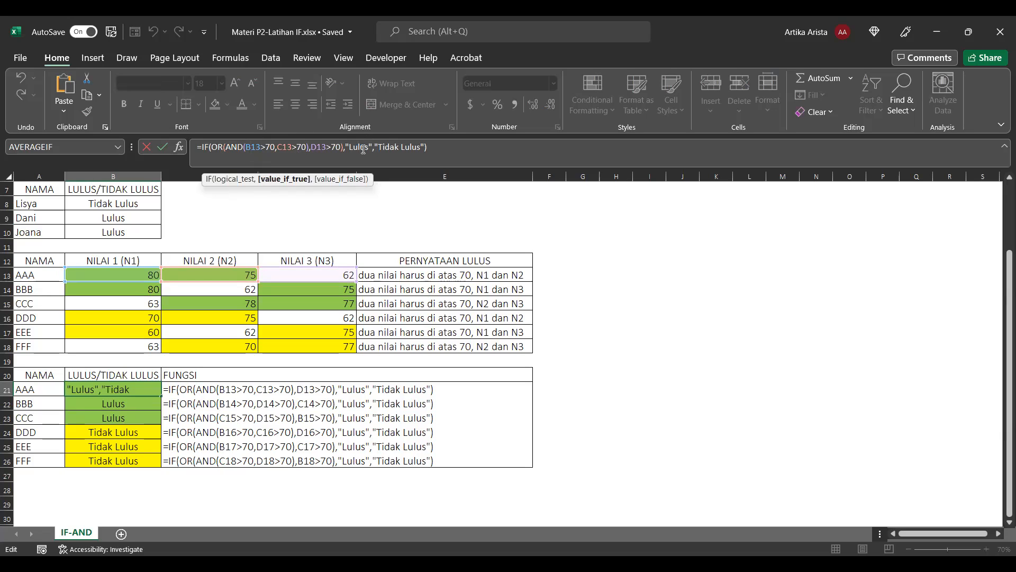
click(450, 148)
key(Return)
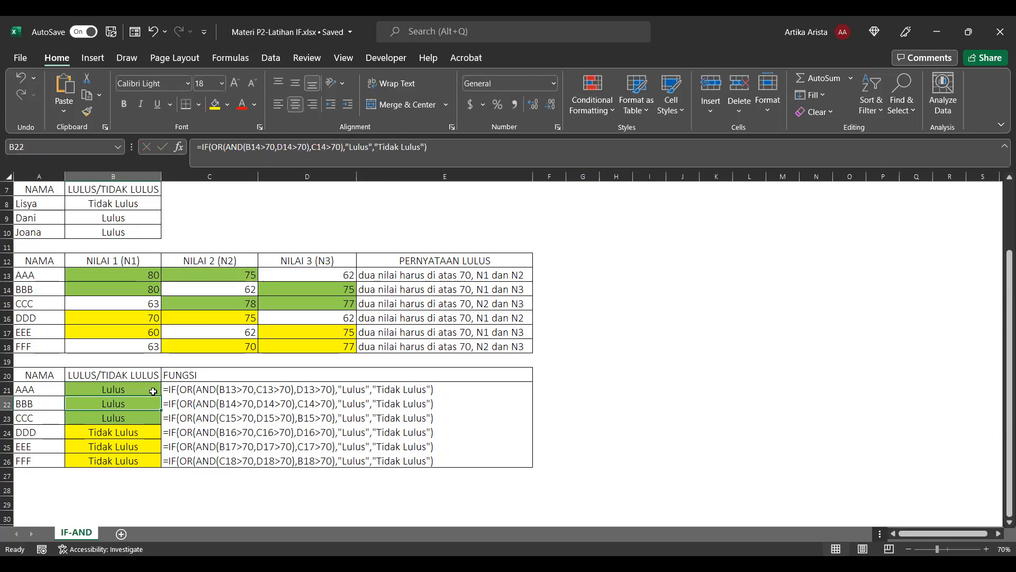
Step: Examine the IF, OR and AND formula in B24 for DDD against the disjunction truth table in the browser
click(134, 435)
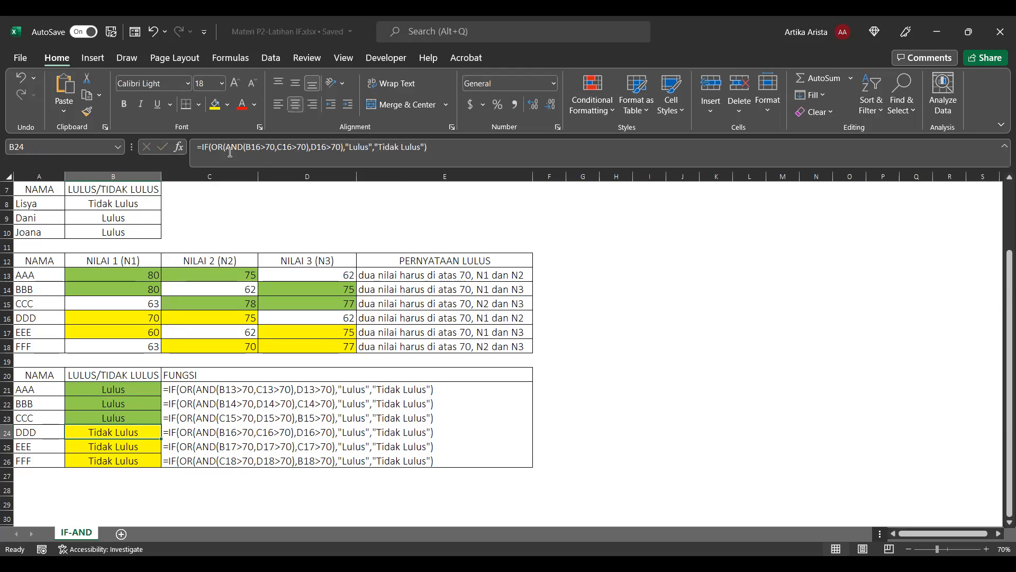
click(264, 148)
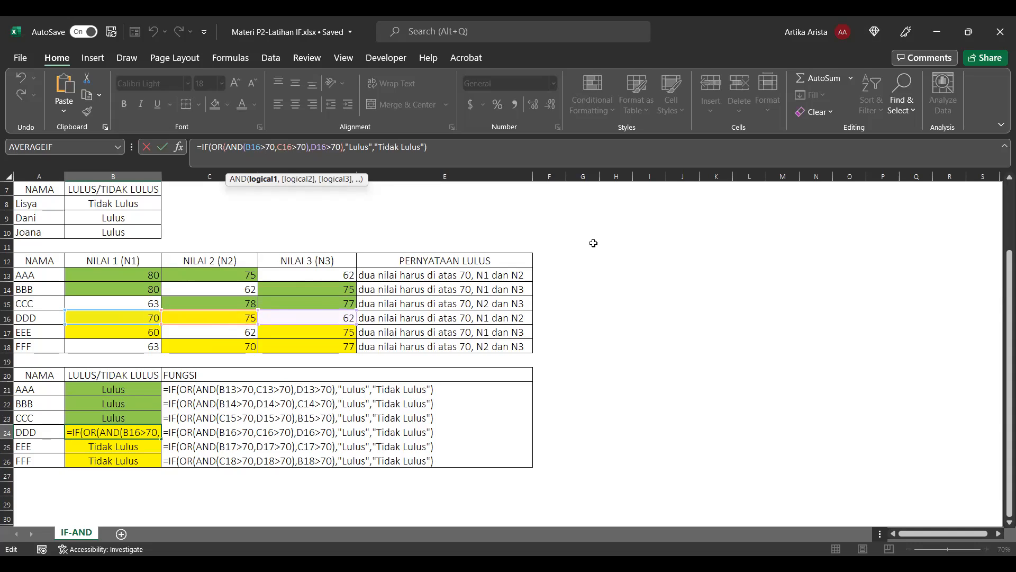
key(alt+Tab)
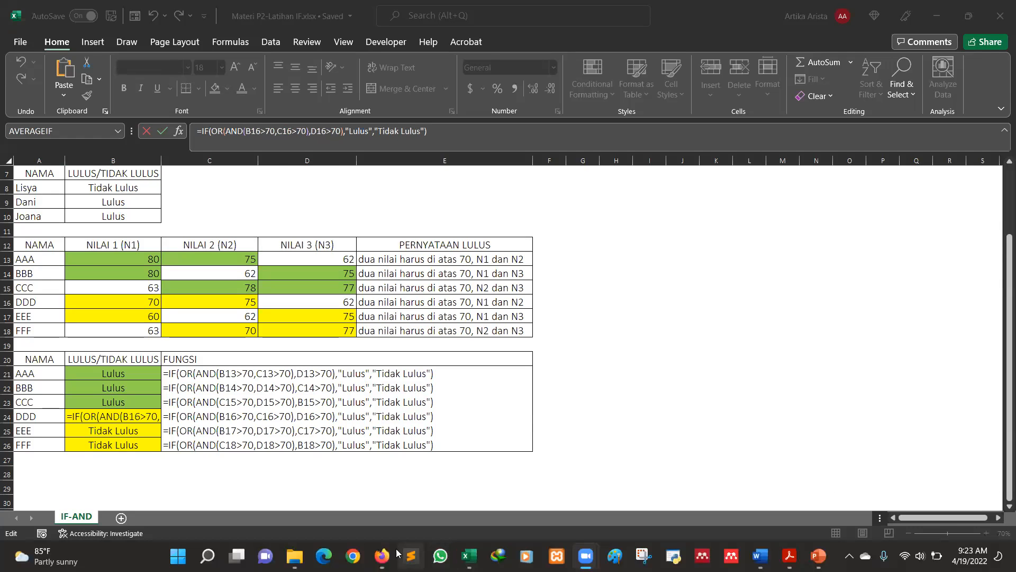
click(382, 555)
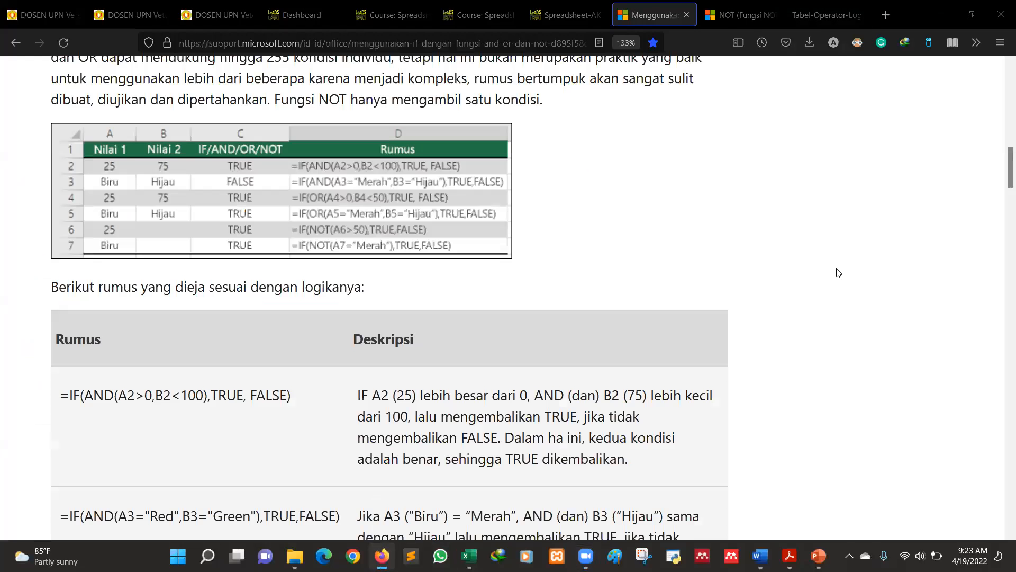
click(802, 19)
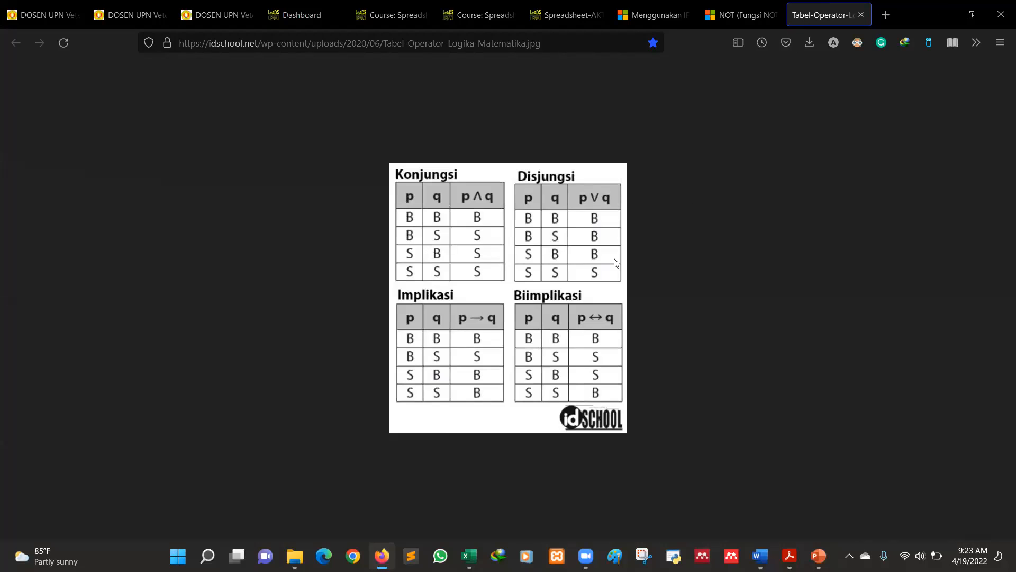
click(940, 14)
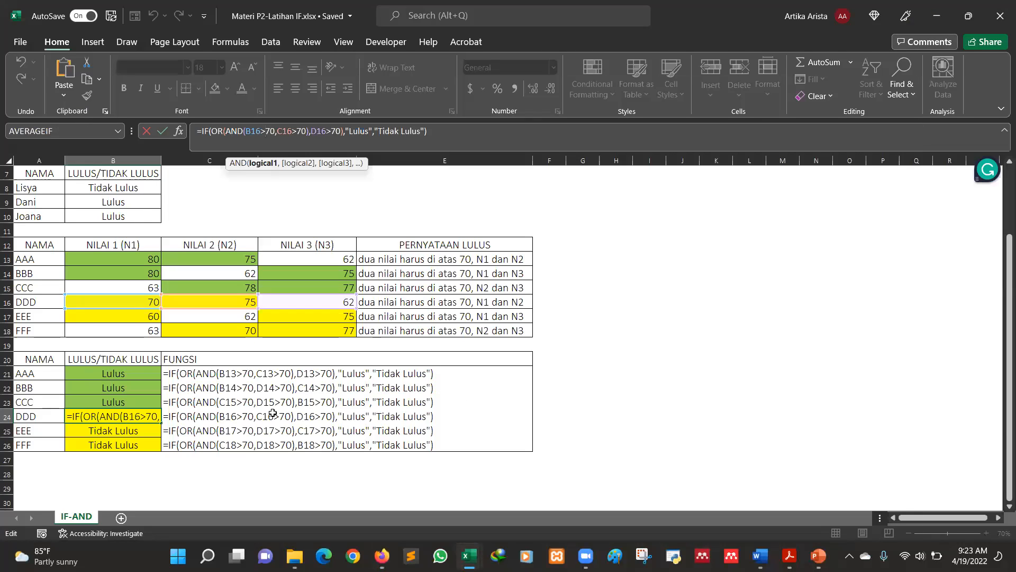
click(472, 134)
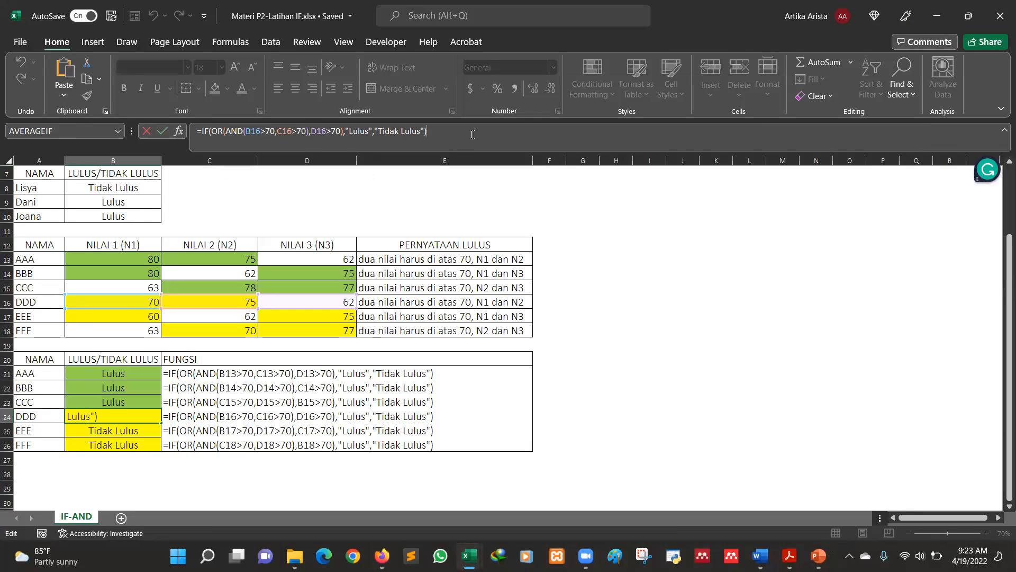
key(Return)
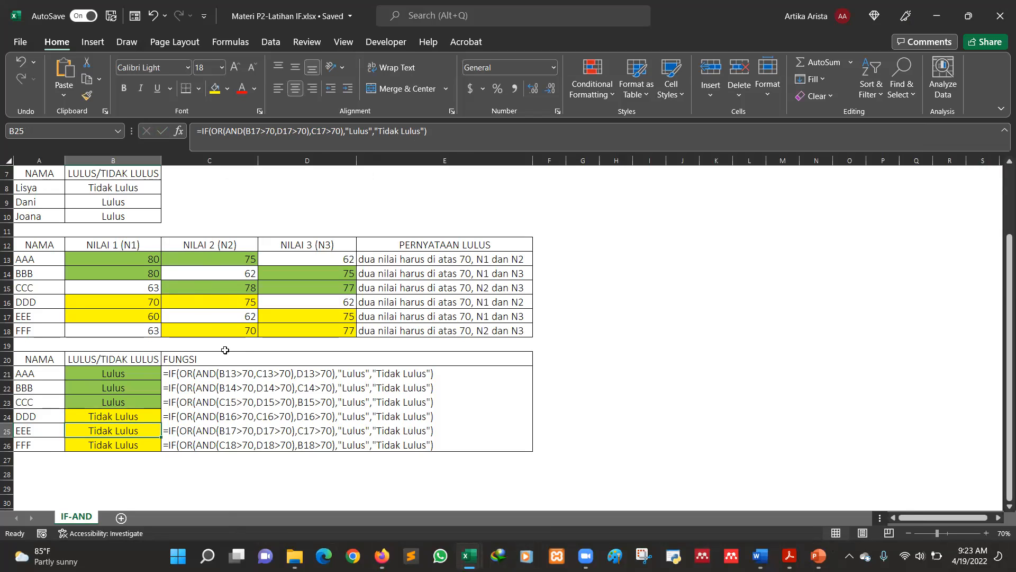
Step: Compare BBB's formula in B22 with the scores in B14 and D14, and with AAA's scores in B13 and C13
click(138, 390)
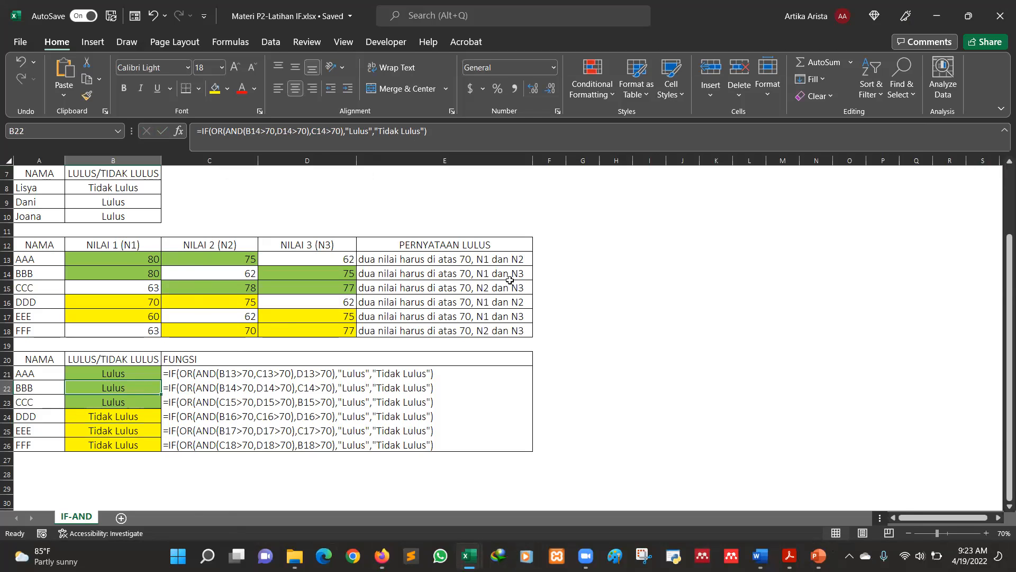
click(153, 269)
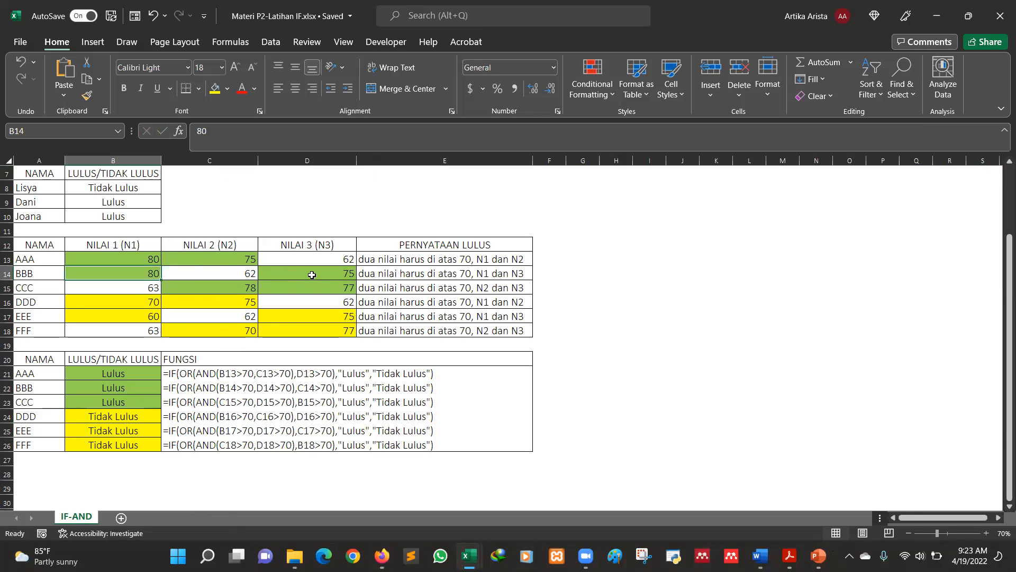
click(308, 274)
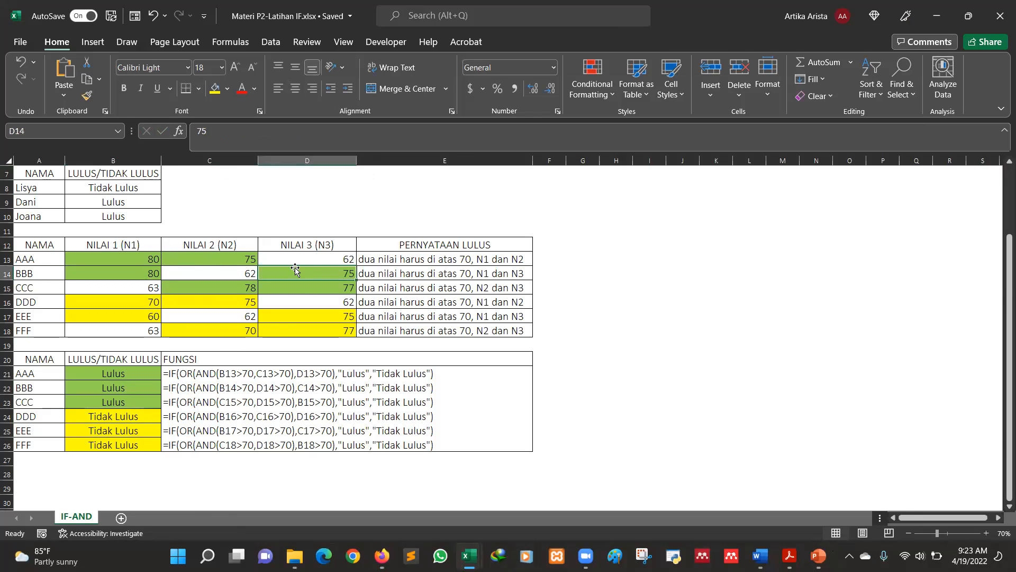
click(121, 257)
click(180, 258)
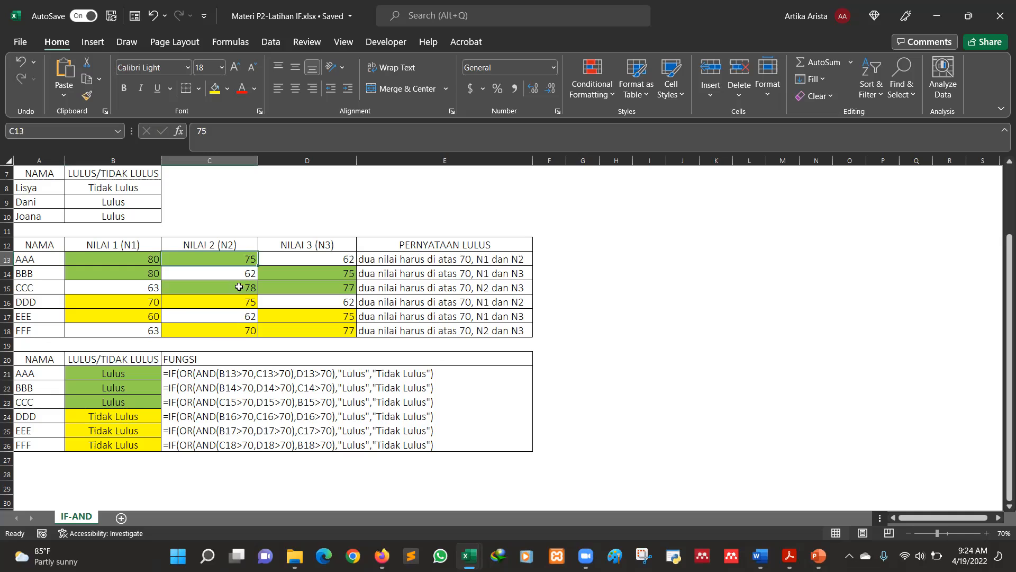
click(155, 277)
click(285, 270)
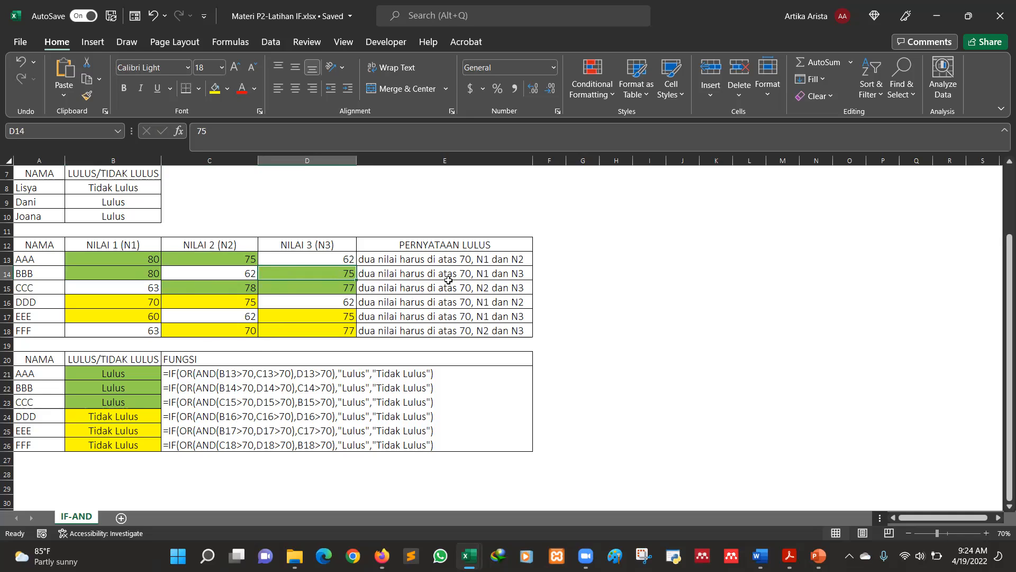
Step: Close the practice workbook and open the Latihan P11 - Kelas B assignment from the browser's course page in a new tab
click(999, 10)
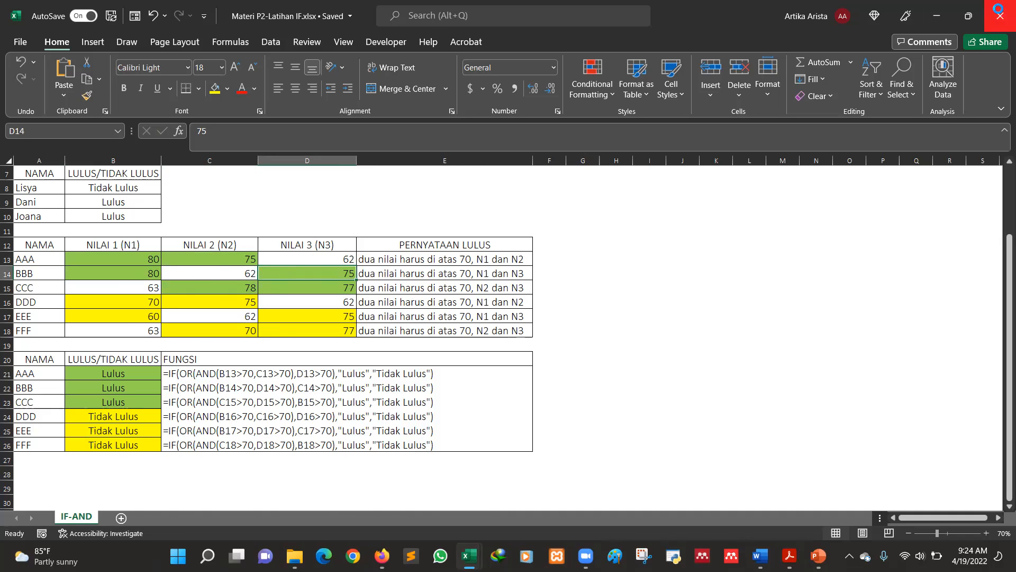
click(1000, 15)
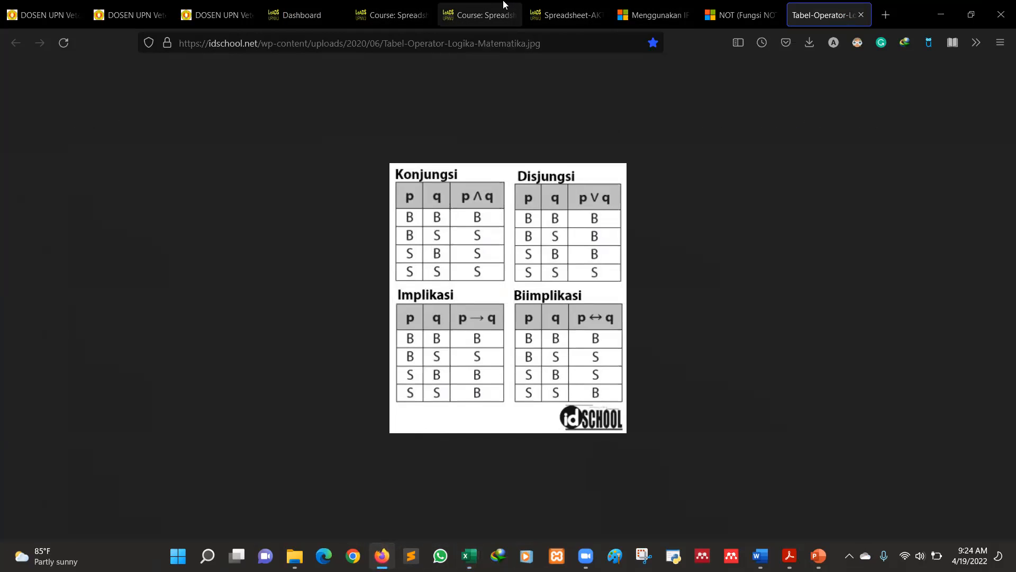
click(503, 8)
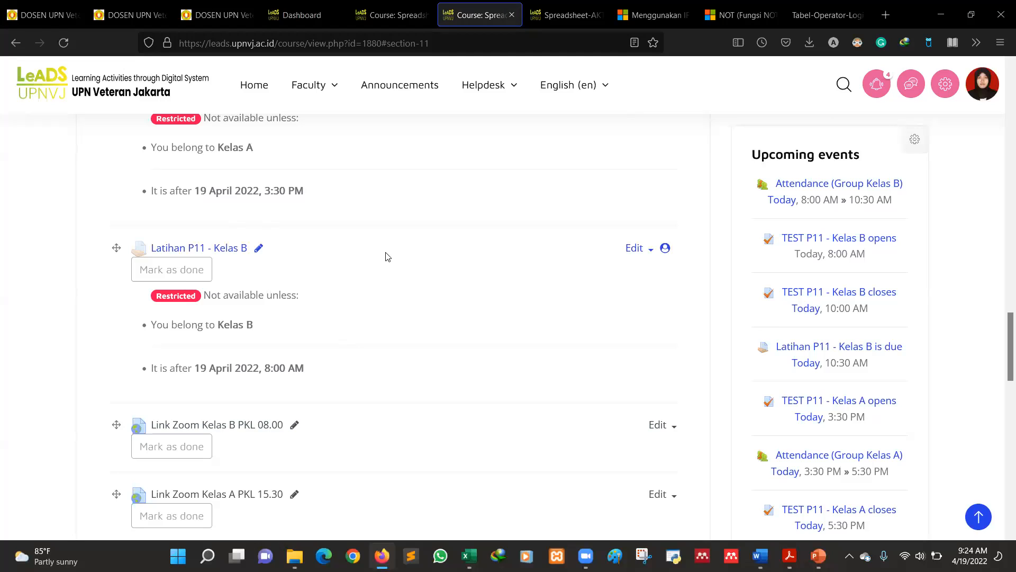
right_click(231, 248)
click(277, 263)
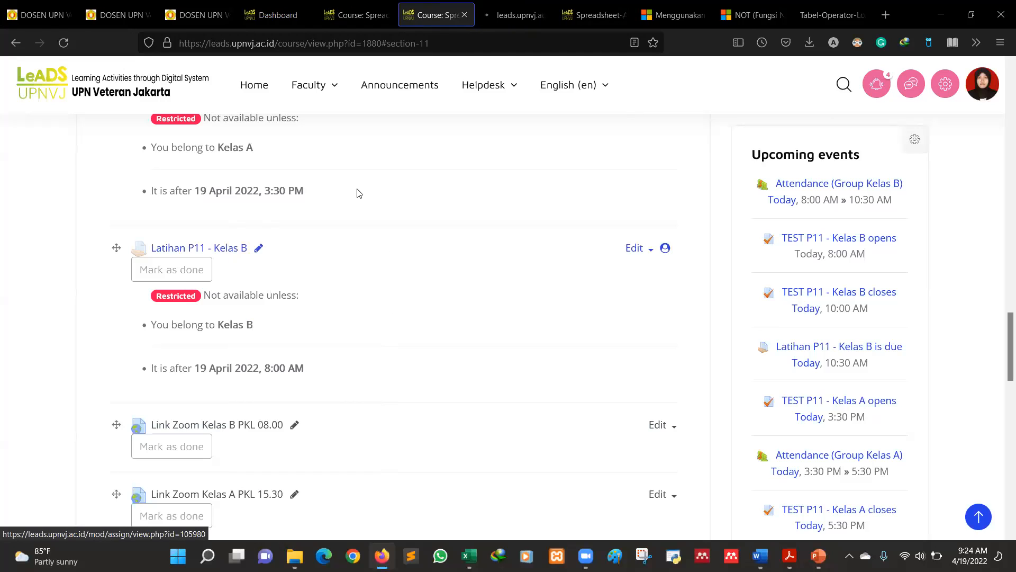
click(521, 15)
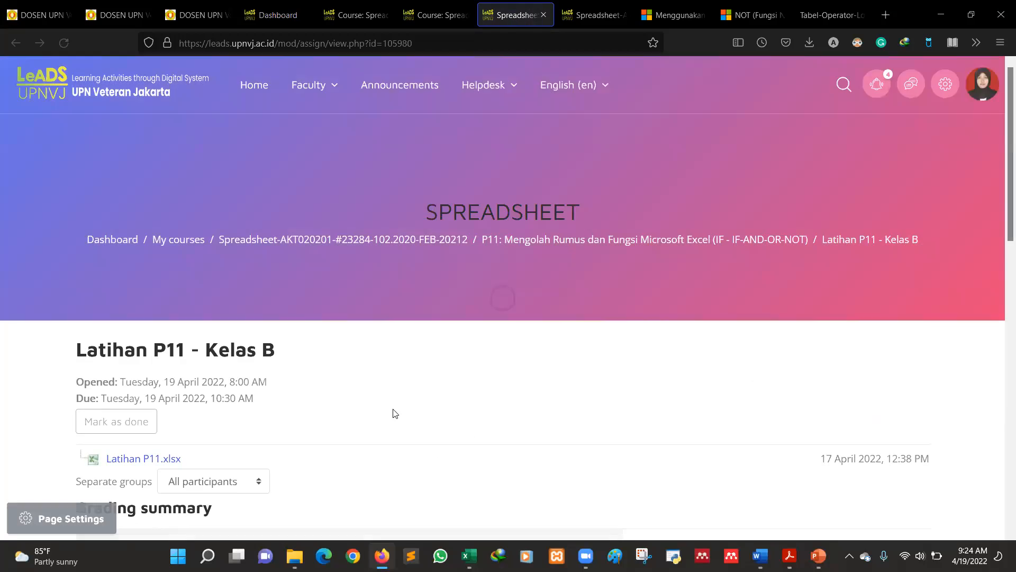
scroll(395, 412, down, 4)
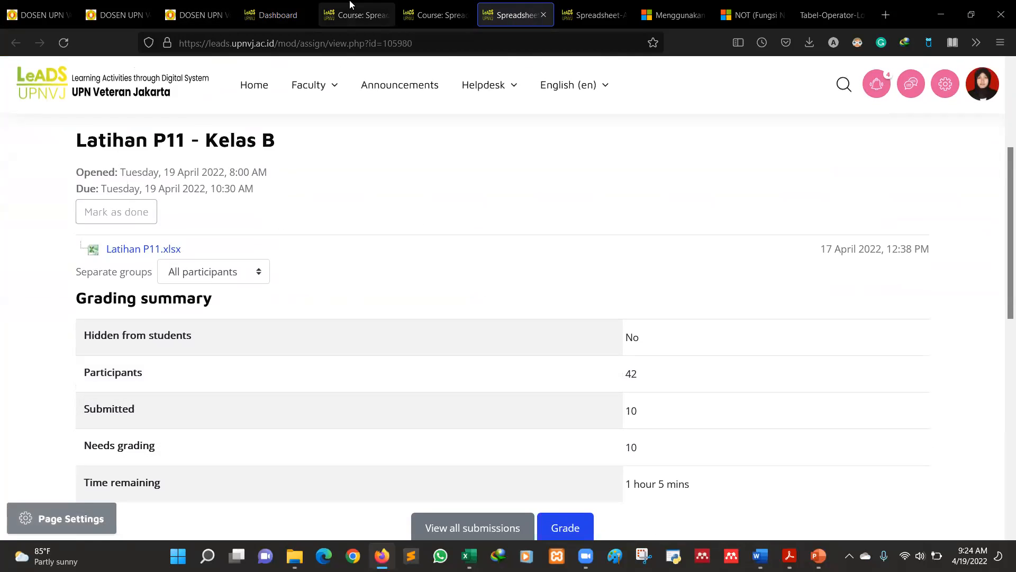
Step: Find TEST P11 - Kelas B on the P11 course page, open it in a new tab and switch to that tab
click(445, 8)
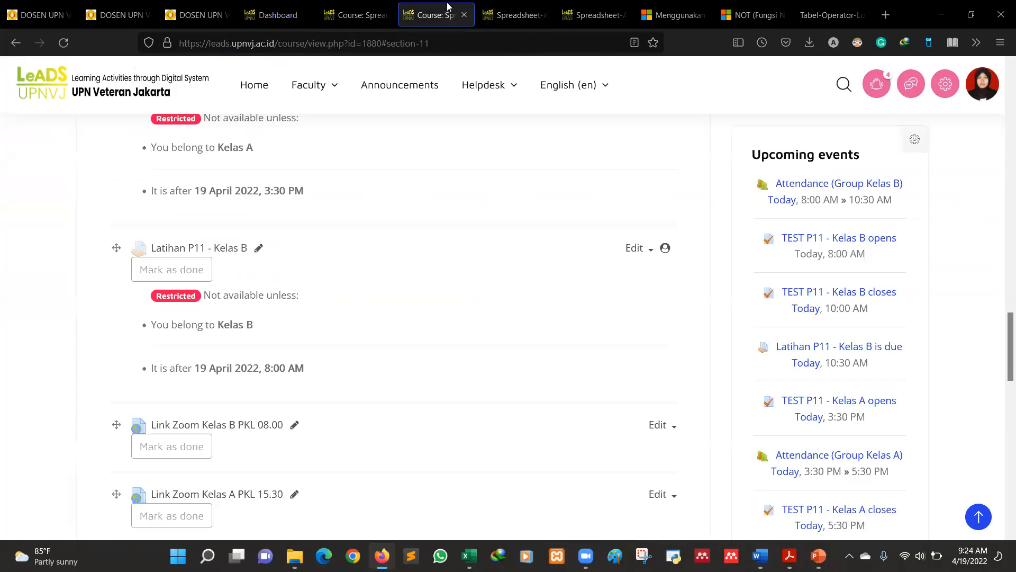
click(359, 6)
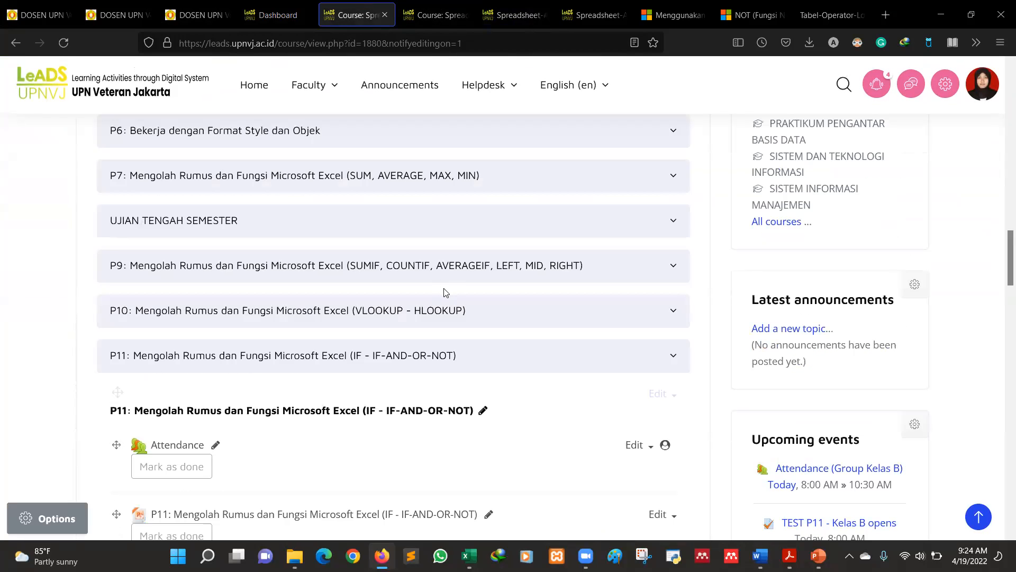
click(418, 10)
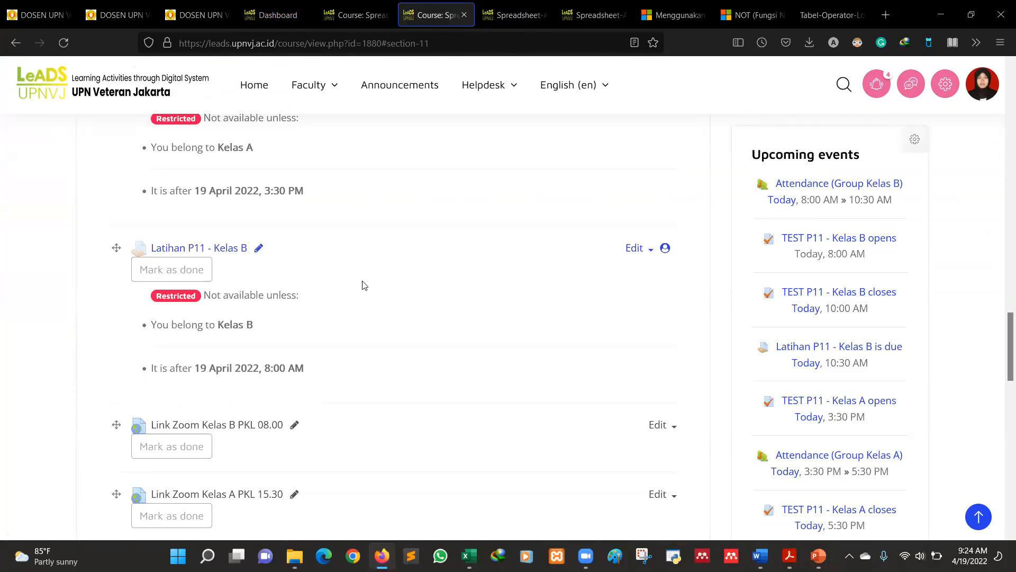
scroll(344, 382, up, 4)
scroll(342, 384, up, 4)
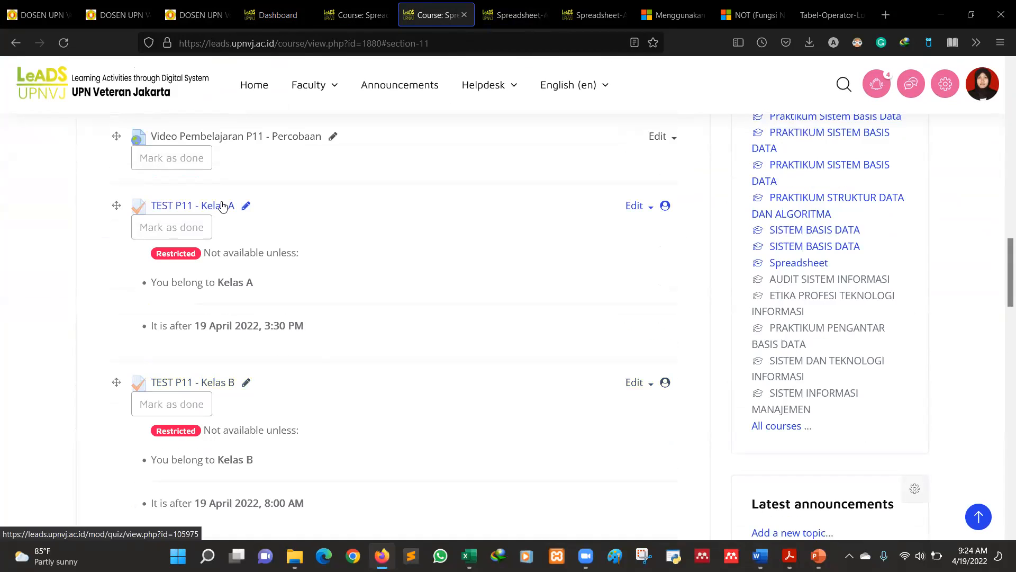
right_click(197, 381)
click(243, 133)
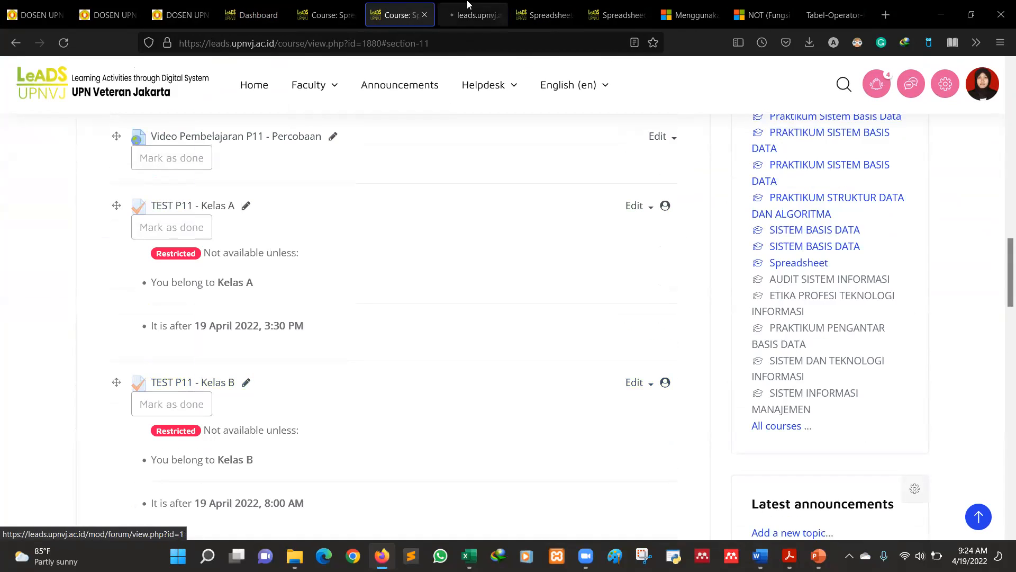
click(472, 15)
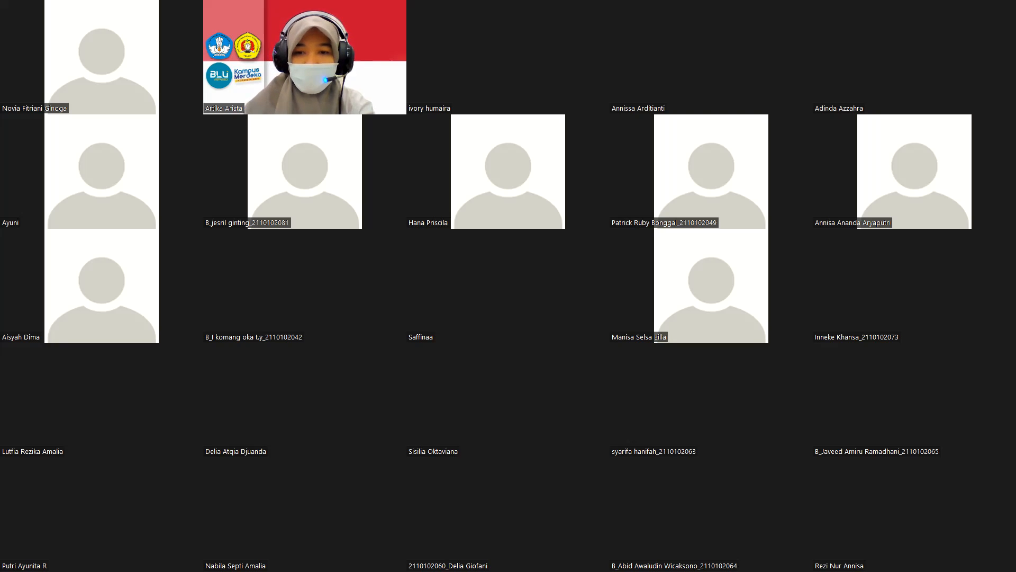
key(Page_Down)
key(Page_Up)
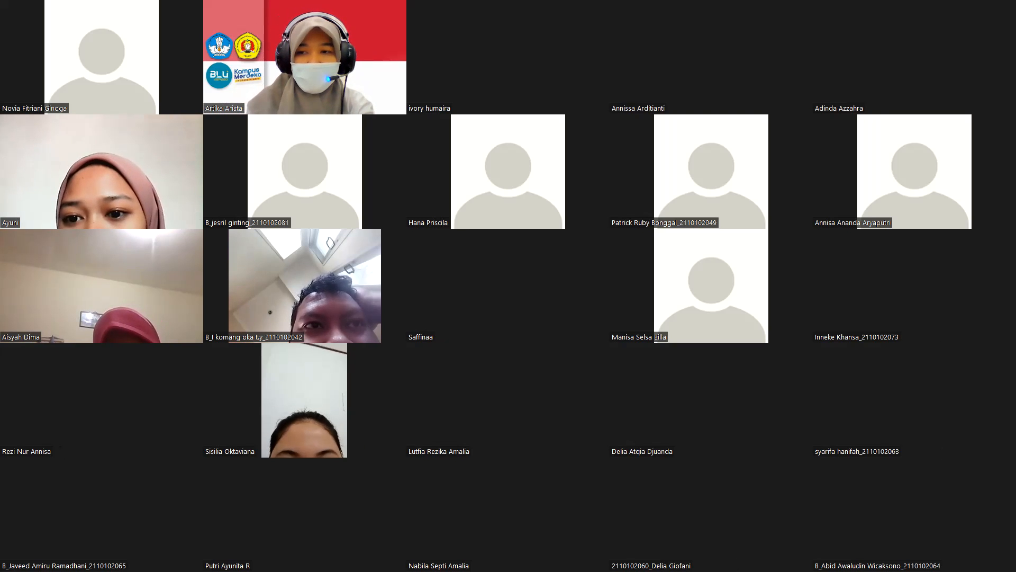
scroll(508, 286, down, 2)
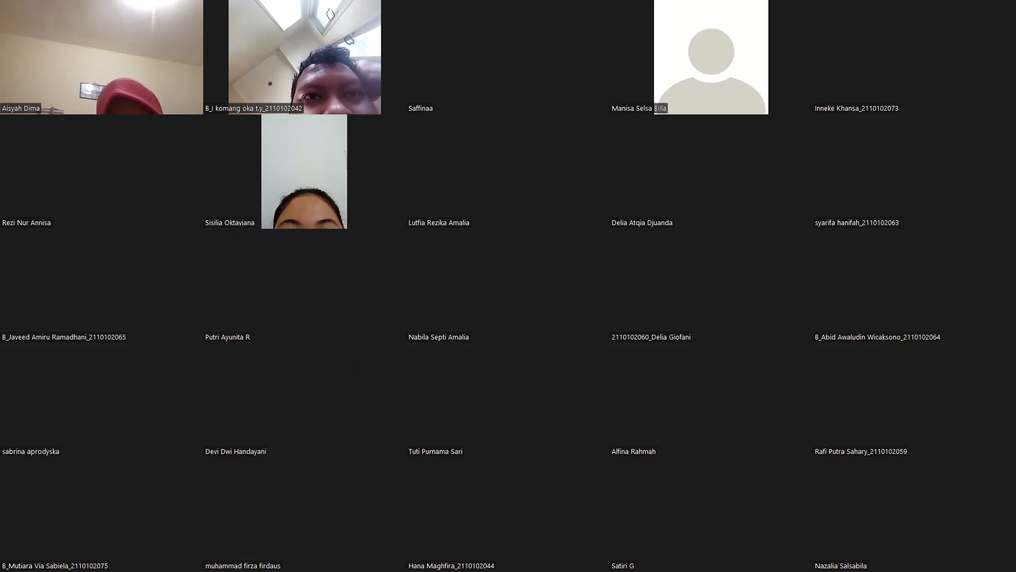
scroll(508, 286, up, 2)
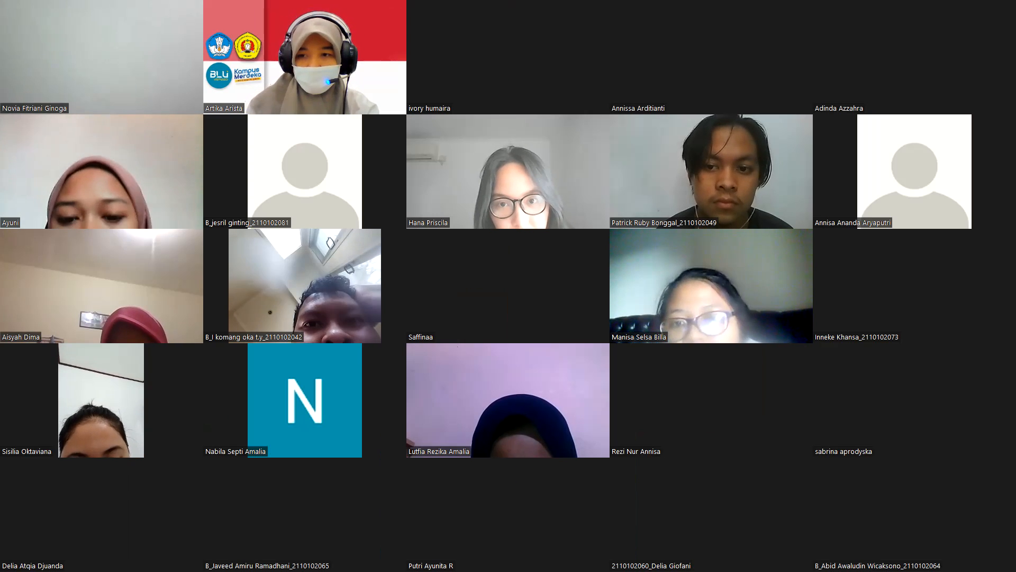
key(Page_Down)
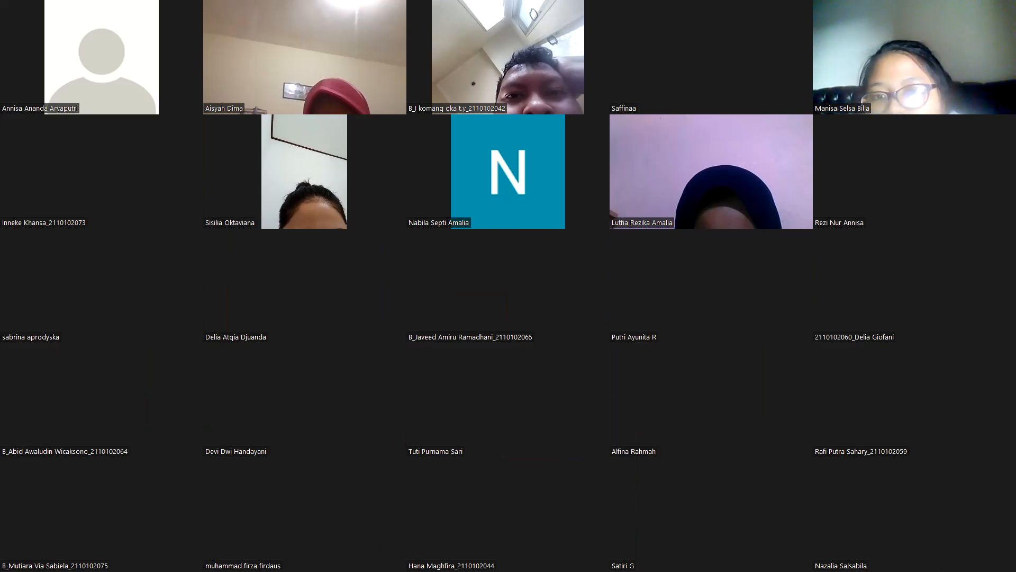